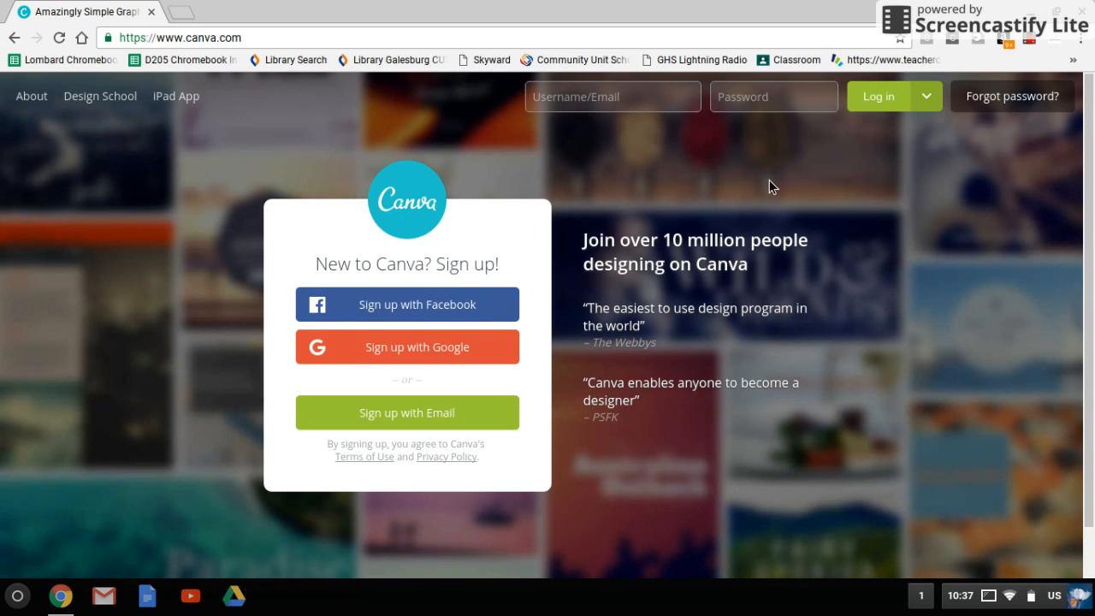
# - Log in to Canva with the Google account and allow the requested offline access
pyautogui.click(869, 104)
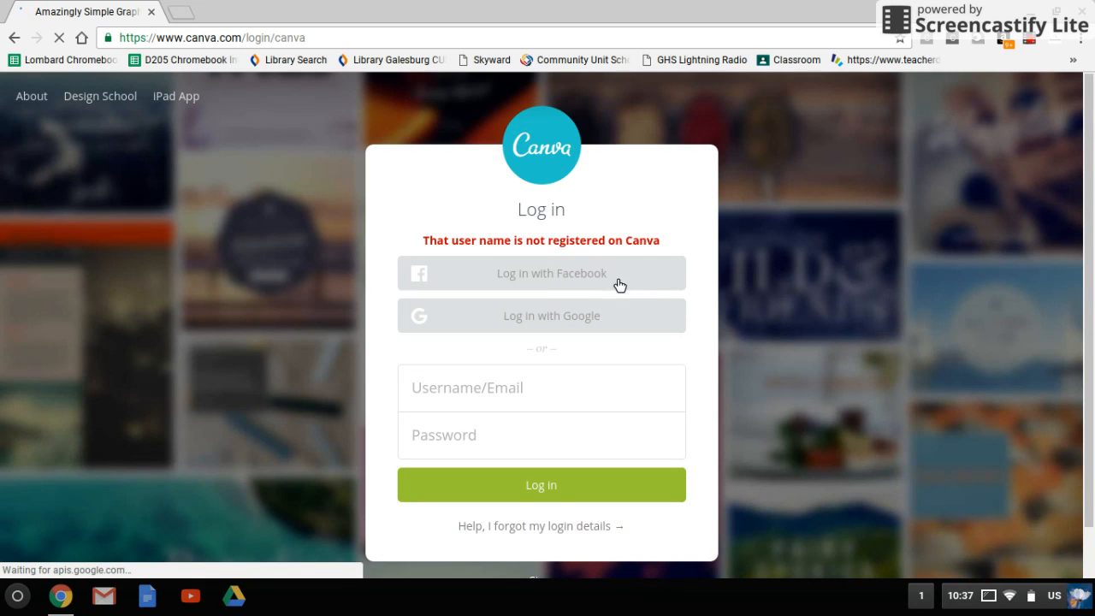
pyautogui.click(543, 328)
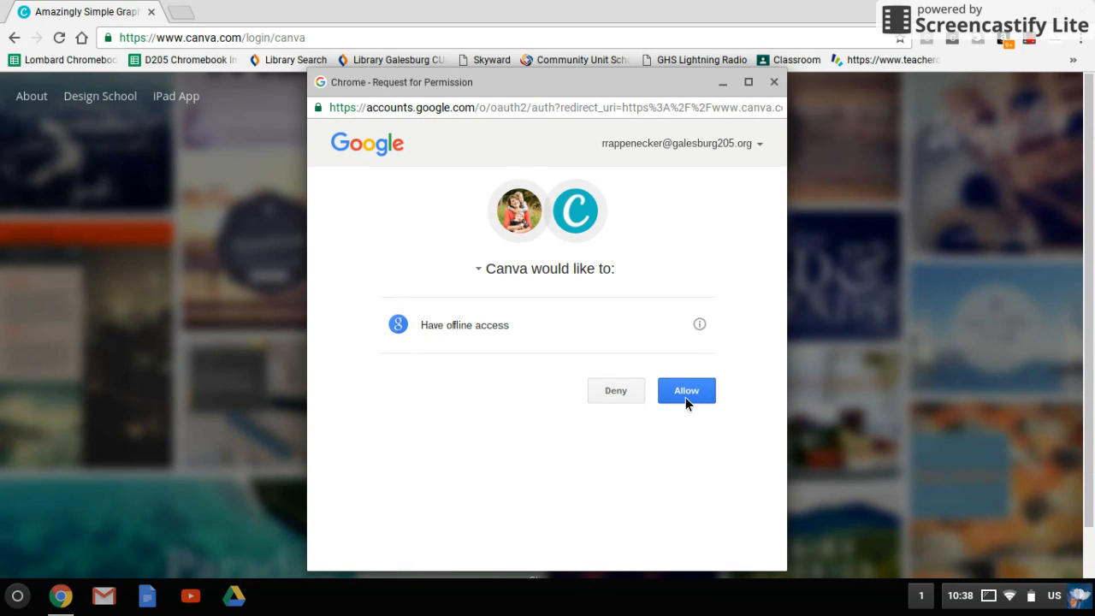
pyautogui.click(685, 393)
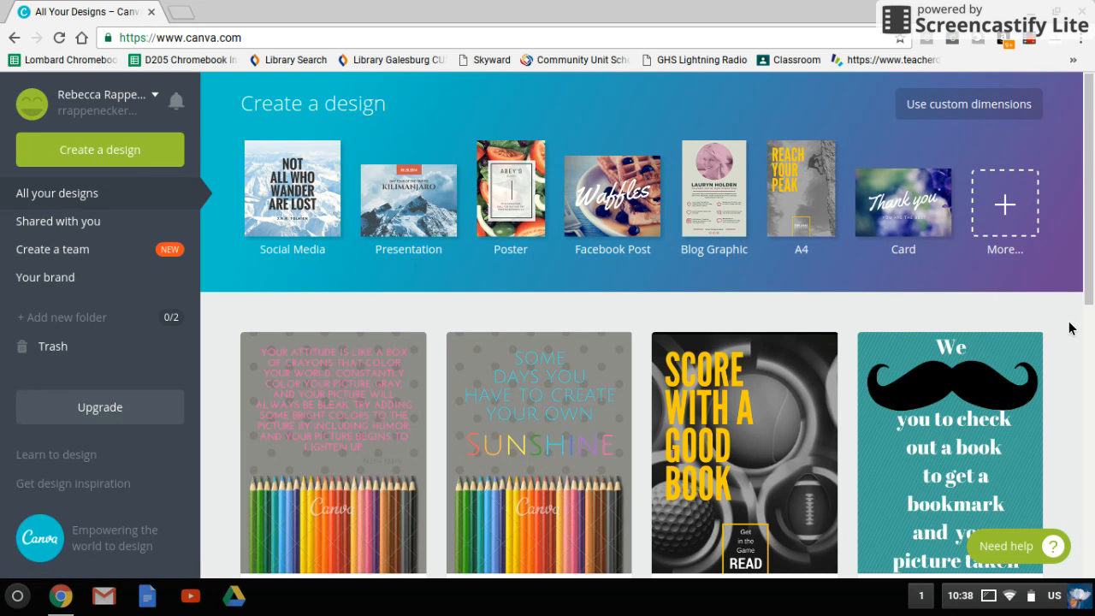
# - Look through the existing designs on the home page
pyautogui.scroll(-4, 1069, 328)
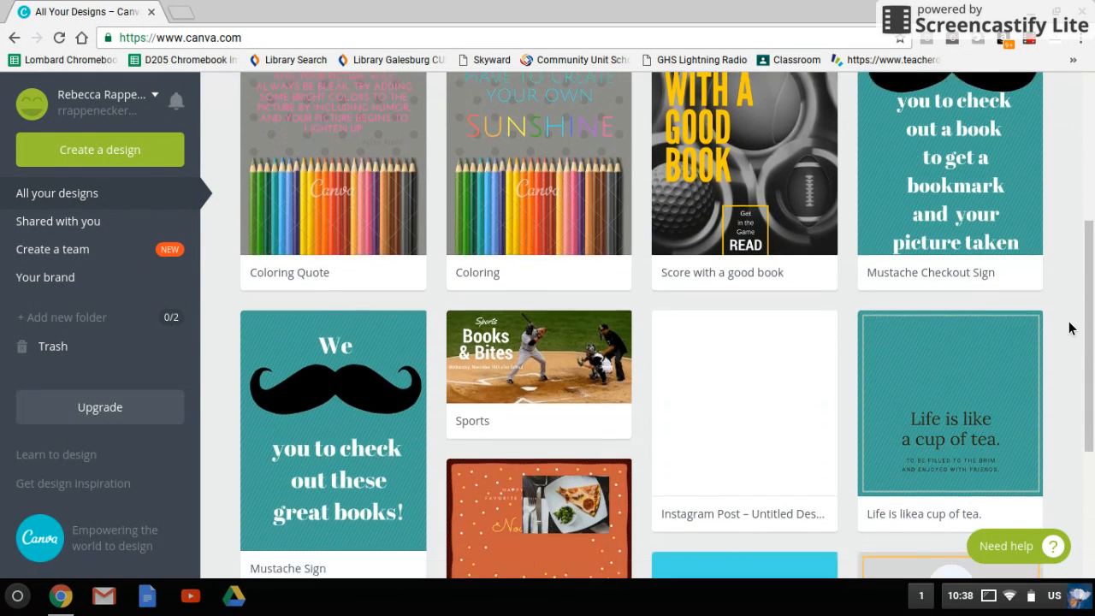
pyautogui.scroll(3, 1069, 328)
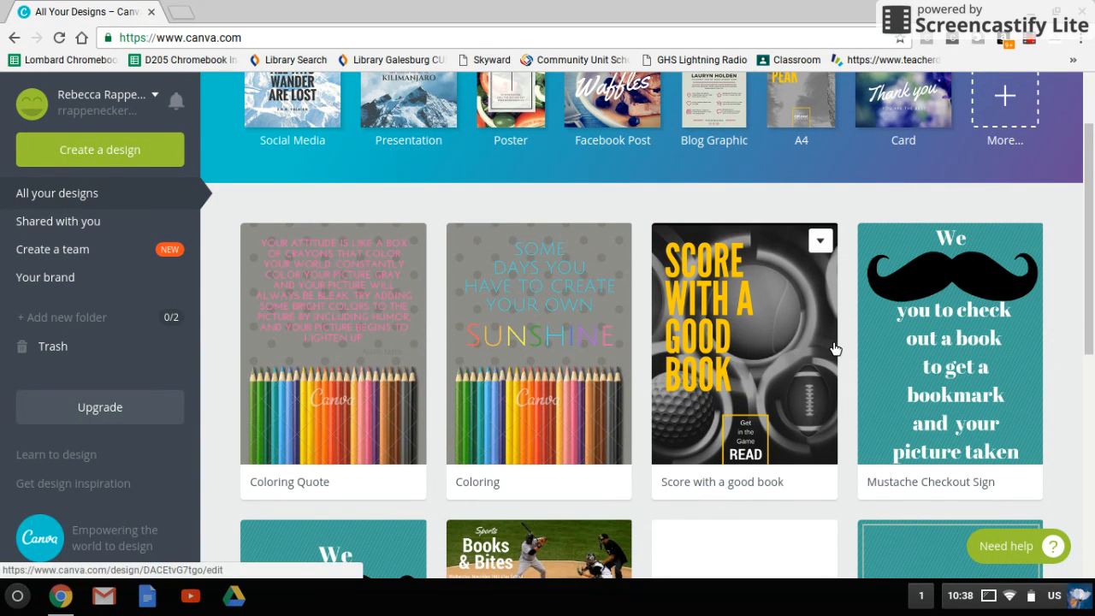
pyautogui.scroll(-3, 834, 348)
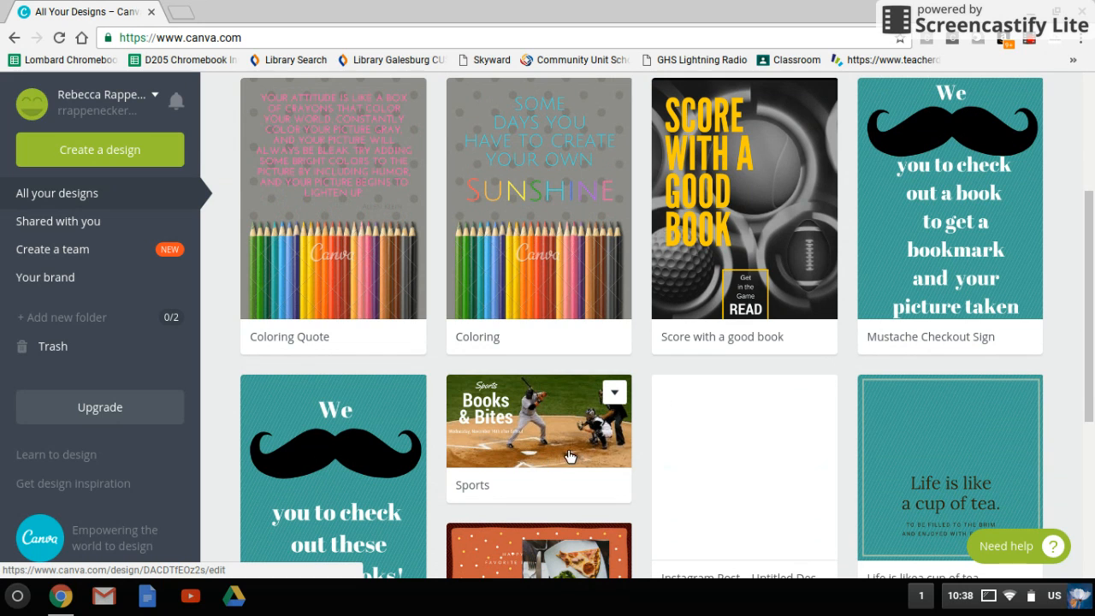
pyautogui.scroll(-1, 787, 442)
pyautogui.scroll(2, 788, 444)
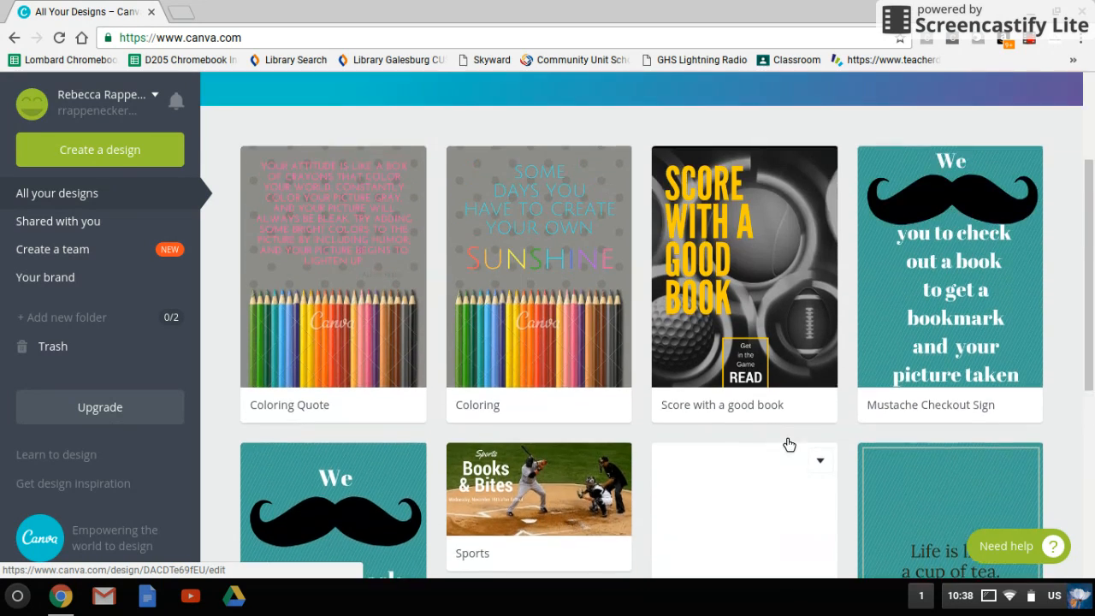
pyautogui.scroll(4, 789, 444)
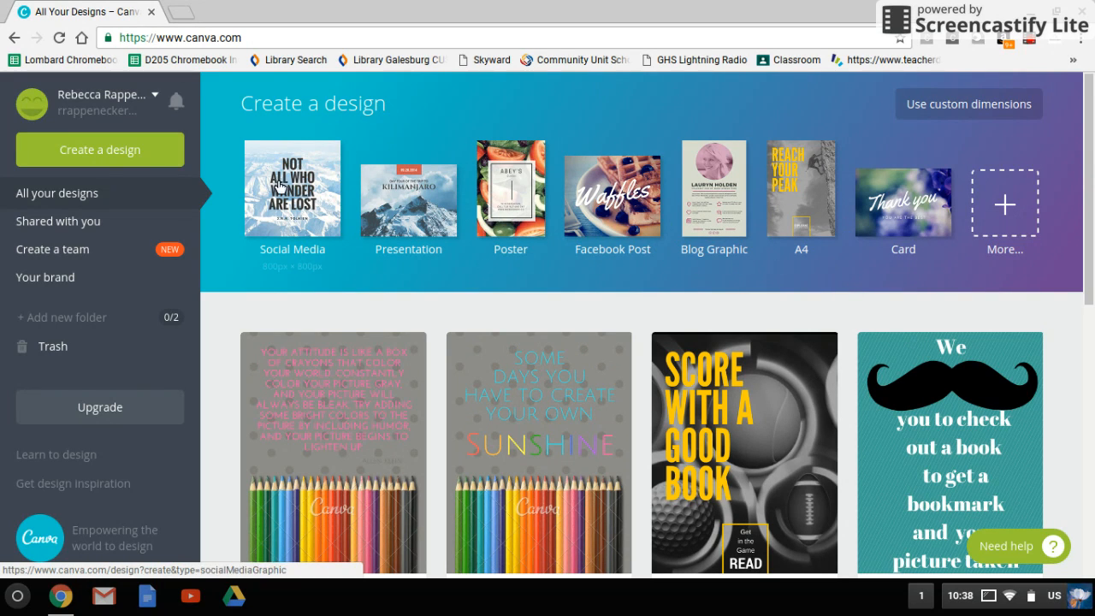
# - Browse the full list of design types and create a new Social Media design
pyautogui.click(99, 154)
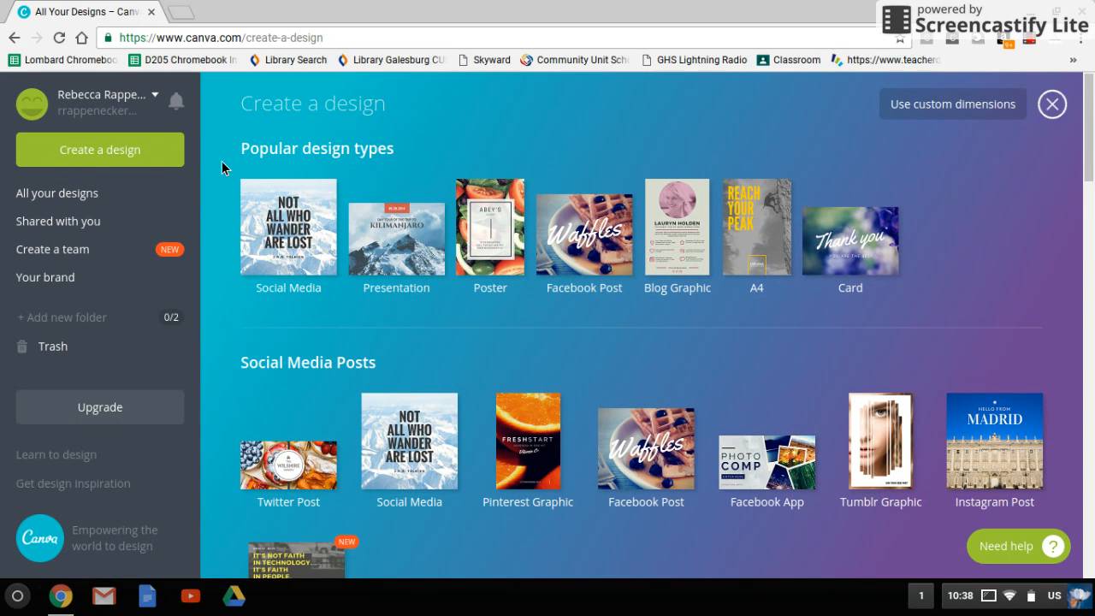
pyautogui.scroll(-1, 222, 160)
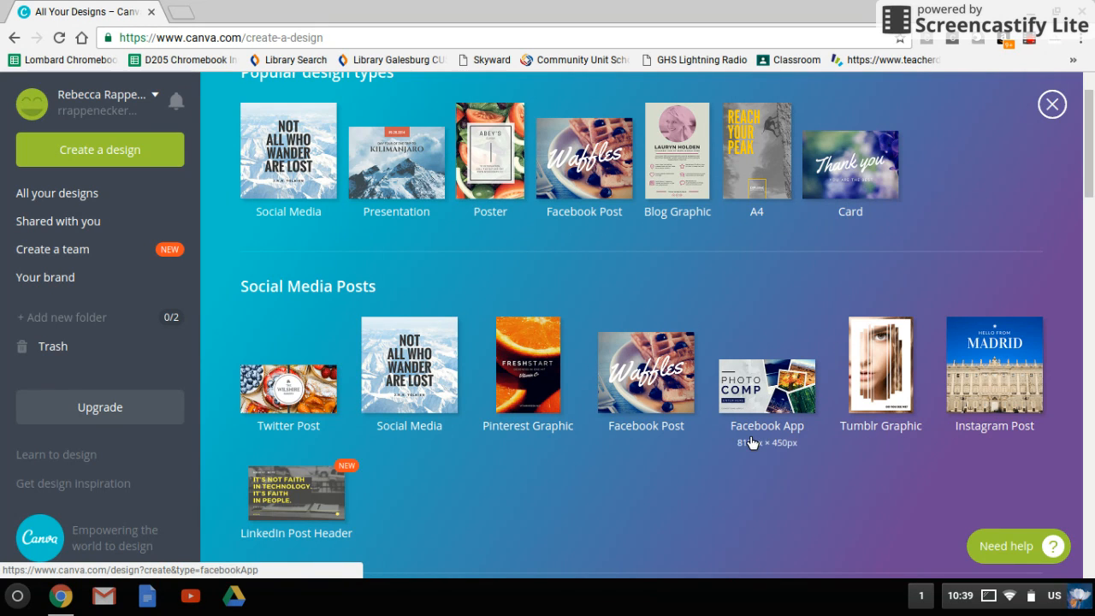
pyautogui.scroll(-4, 491, 478)
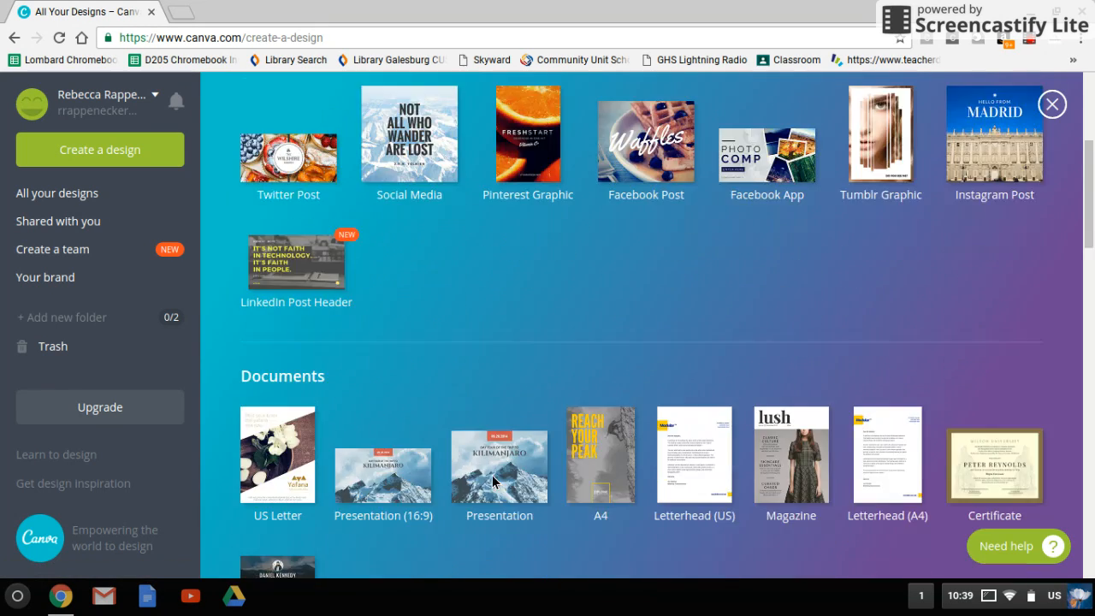
pyautogui.scroll(-4, 492, 475)
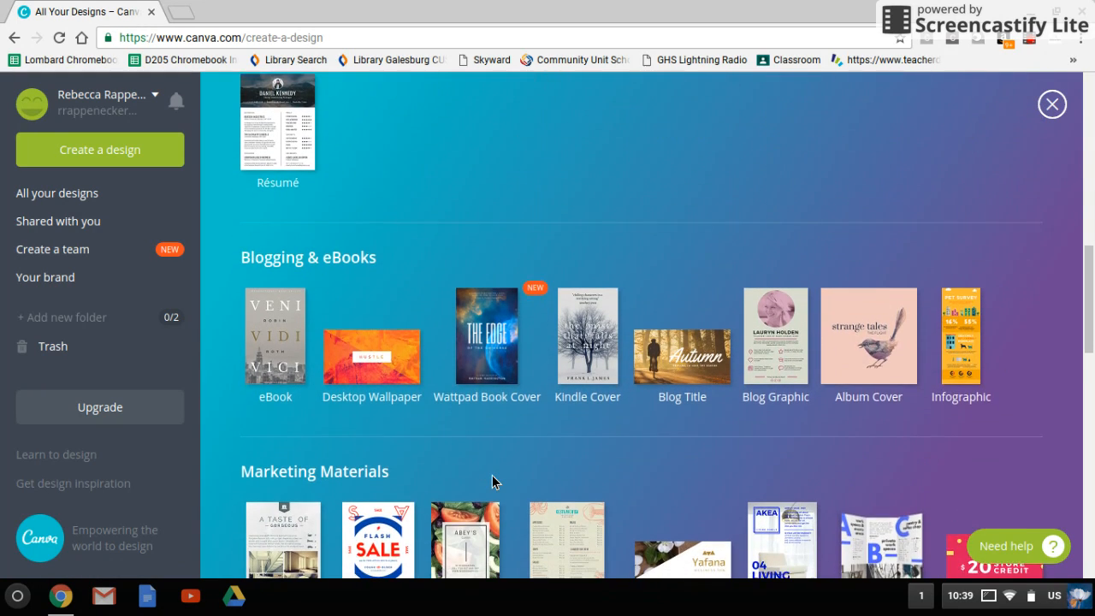
pyautogui.scroll(-1, 491, 479)
pyautogui.scroll(8, 494, 482)
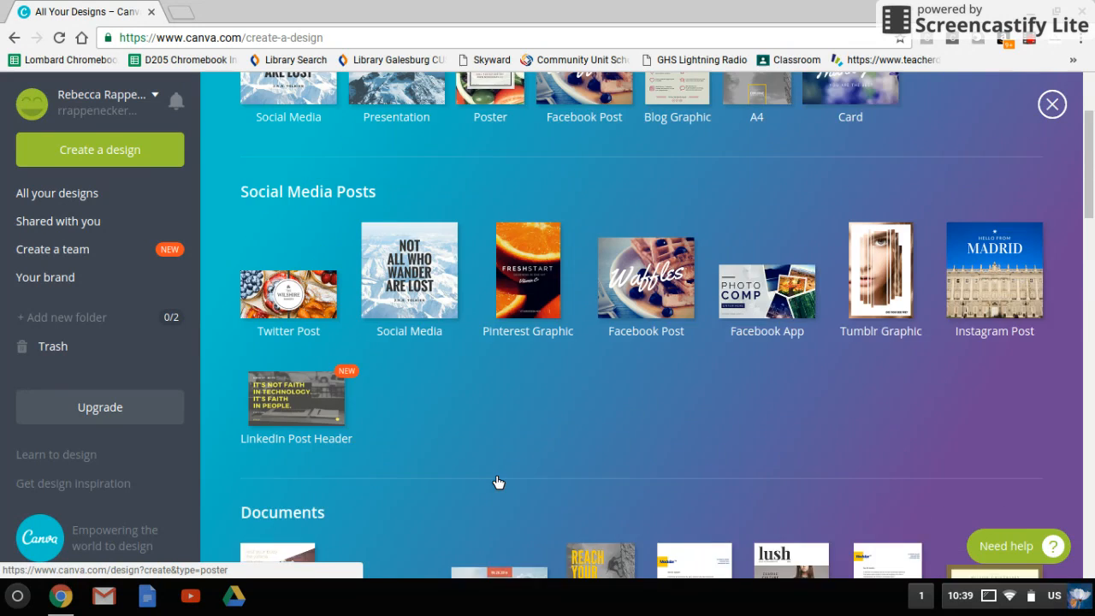
pyautogui.scroll(2, 492, 481)
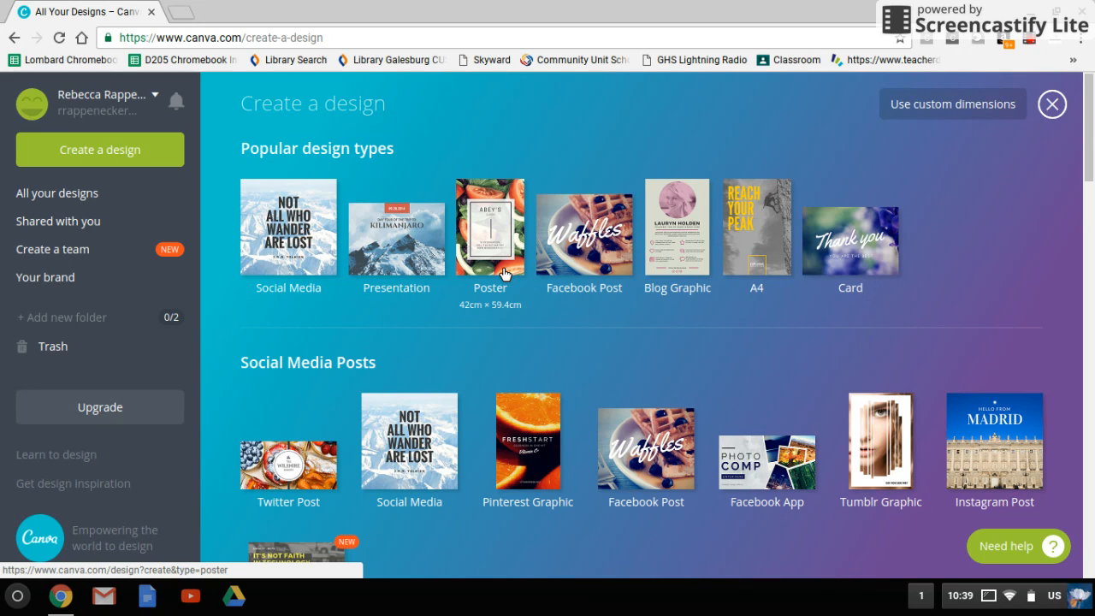
pyautogui.click(310, 229)
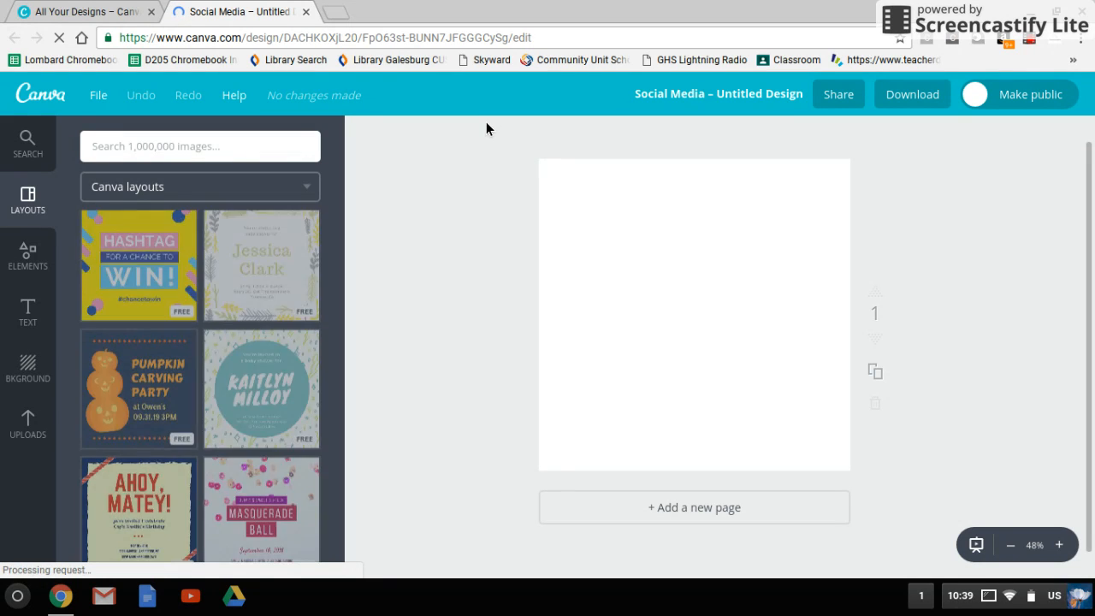
# - Set the design title to "Social Media"
pyautogui.click(754, 103)
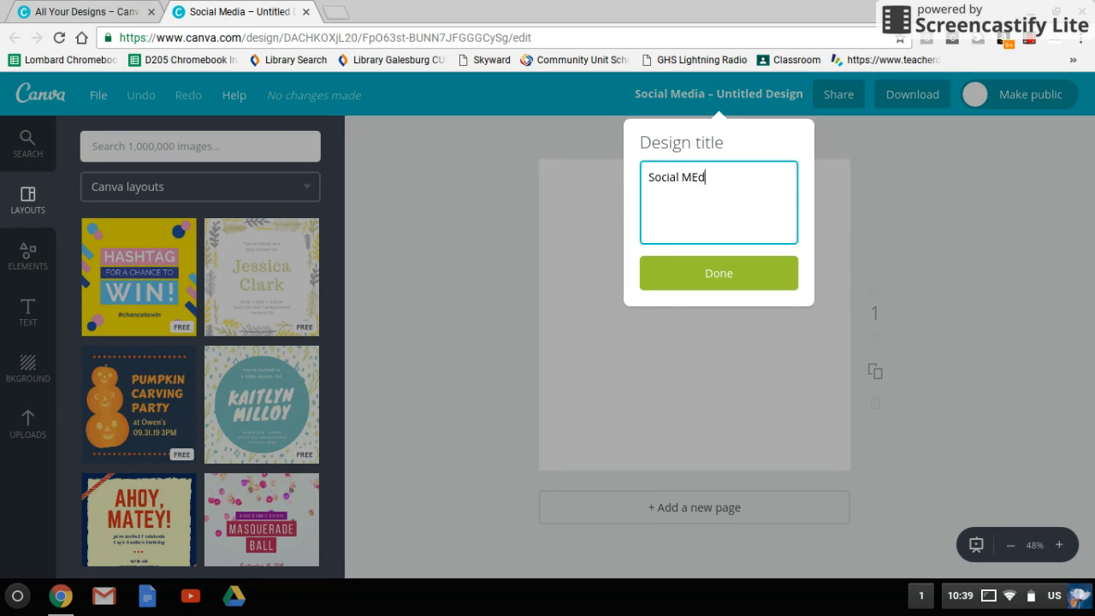
pyautogui.click(750, 275)
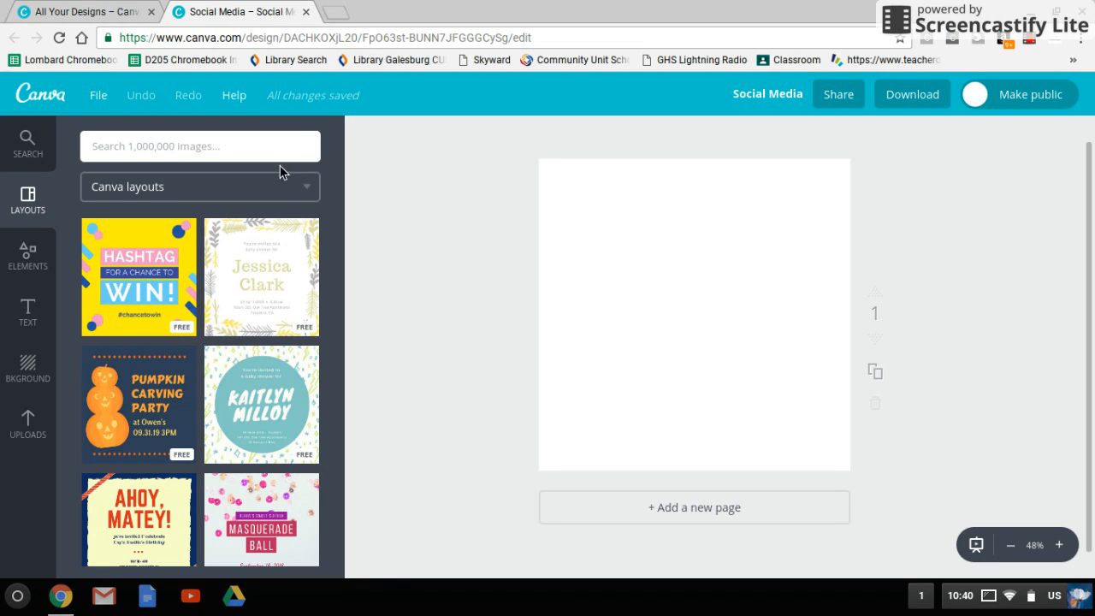
# - Search the image library for "dog" and compare the free and paid images
pyautogui.click(45, 154)
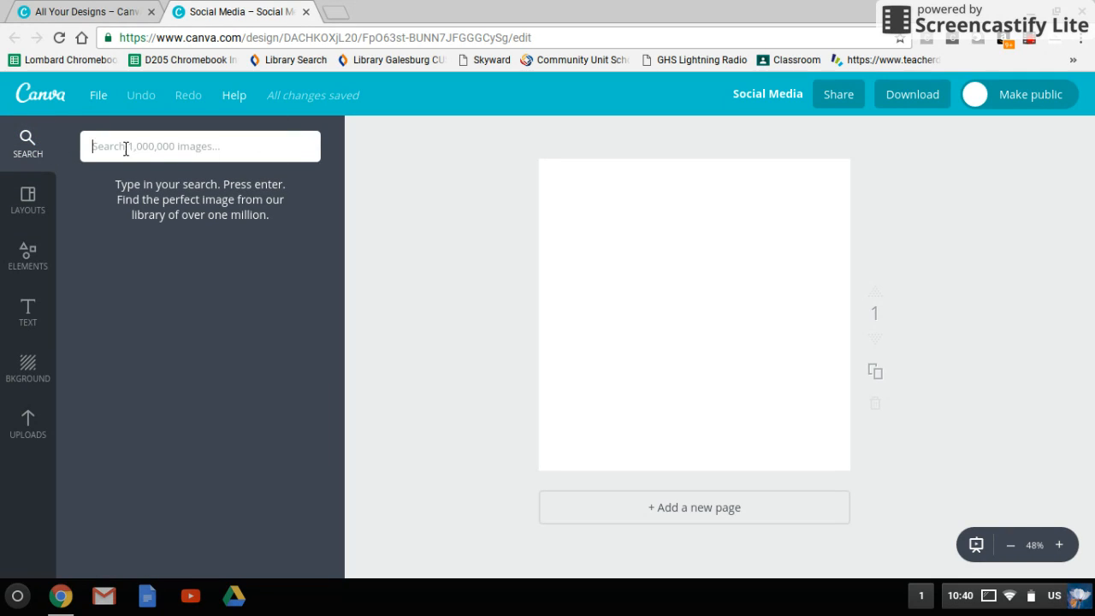
pyautogui.write('do')
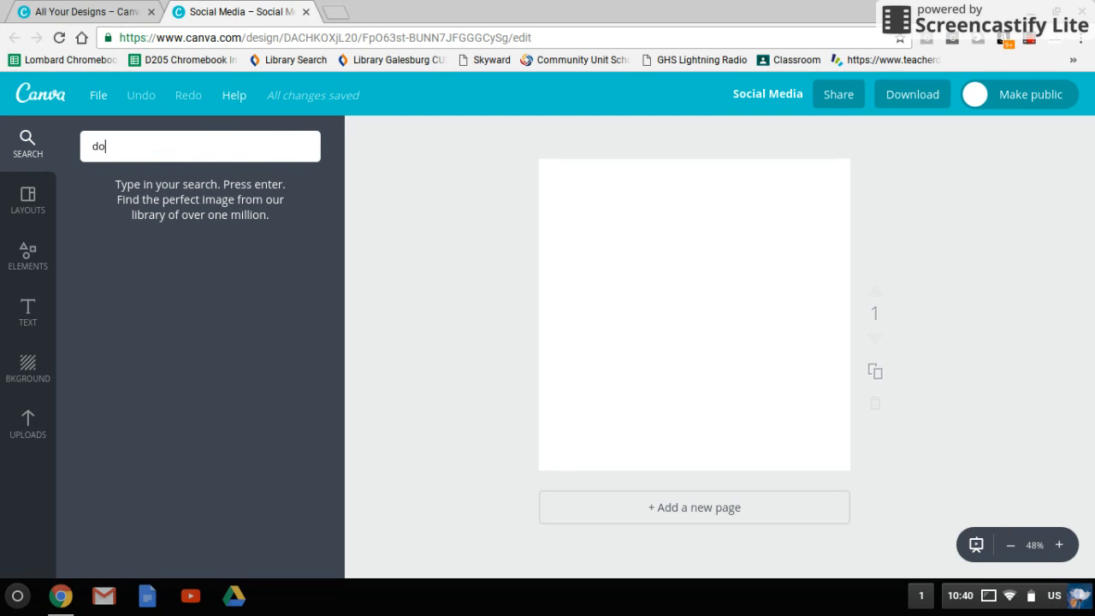
pyautogui.write('g')
pyautogui.press('Return')
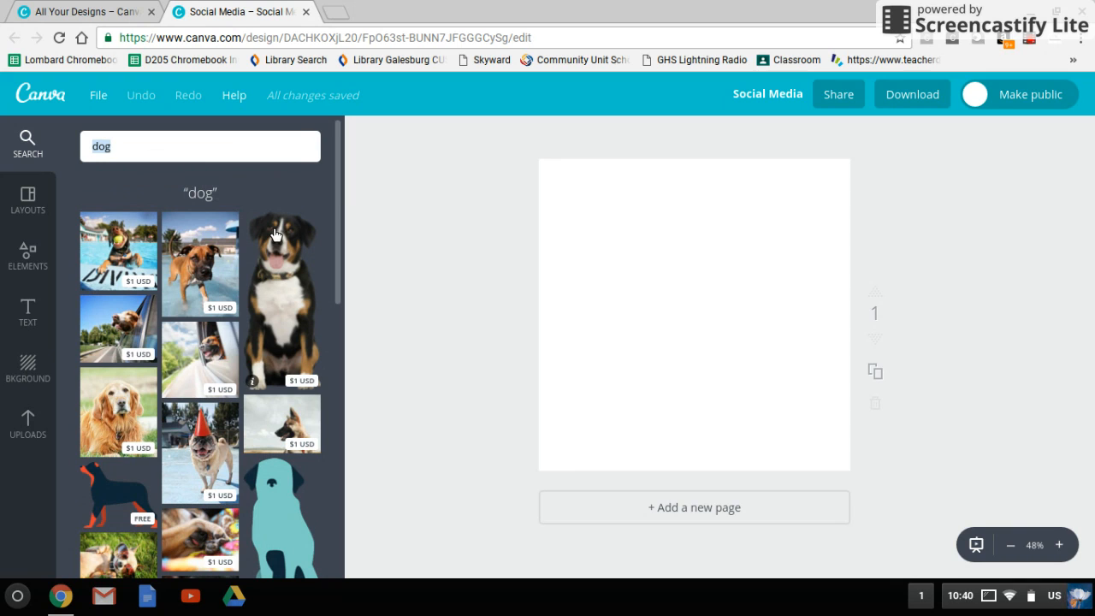
pyautogui.scroll(-2, 334, 189)
pyautogui.scroll(-5, 333, 189)
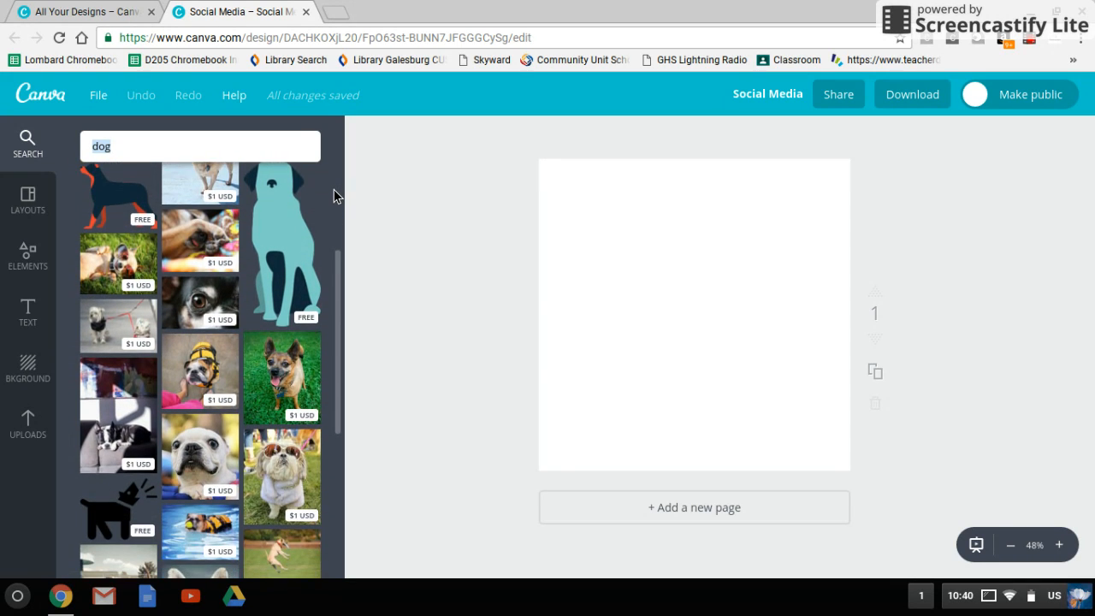
pyautogui.scroll(5, 333, 196)
pyautogui.scroll(2, 333, 196)
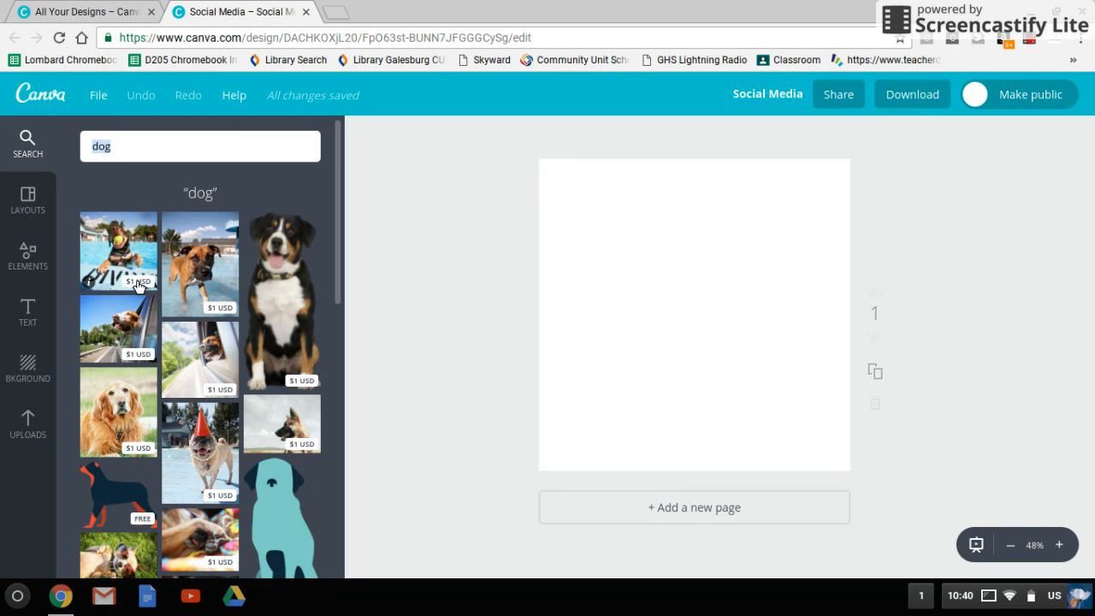
pyautogui.scroll(-2, 136, 285)
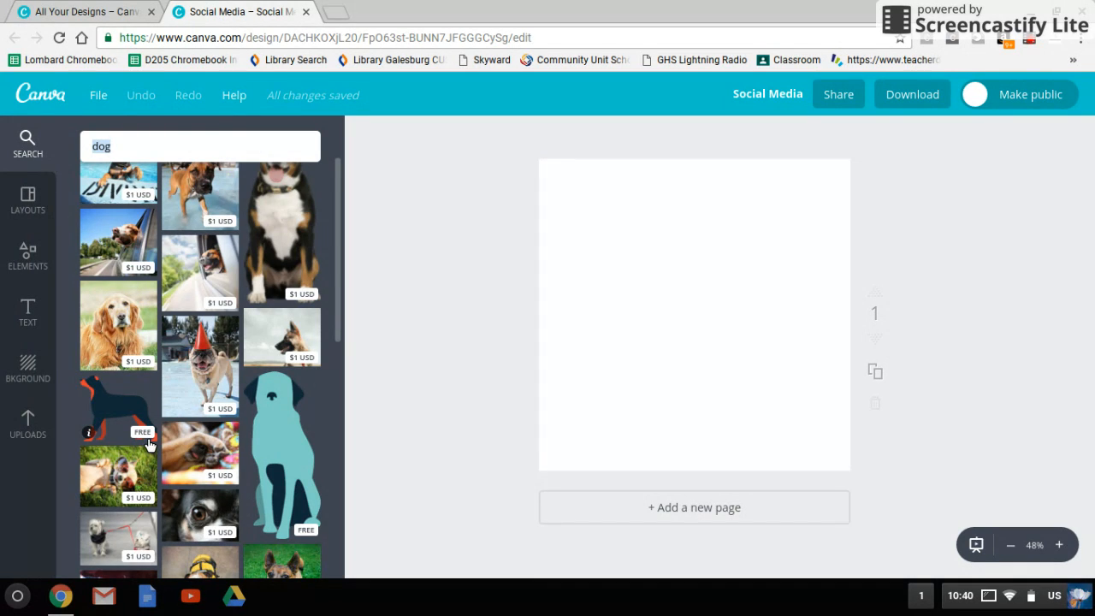
pyautogui.scroll(2, 149, 444)
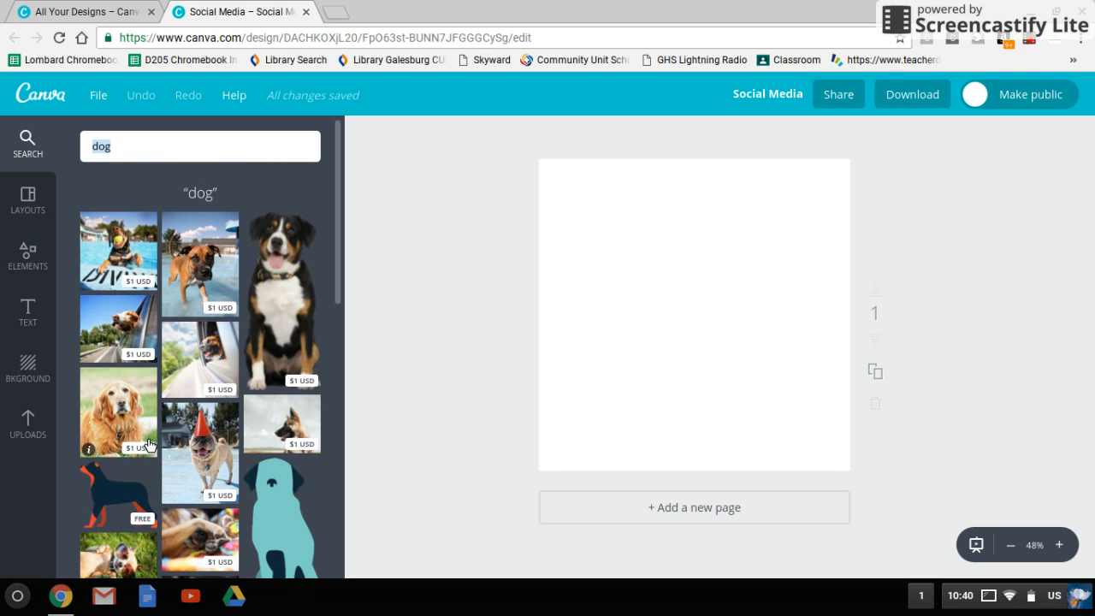
# - Browse the Canva layouts and apply the free navy "Today I am golden" layout to the blank page
pyautogui.click(43, 200)
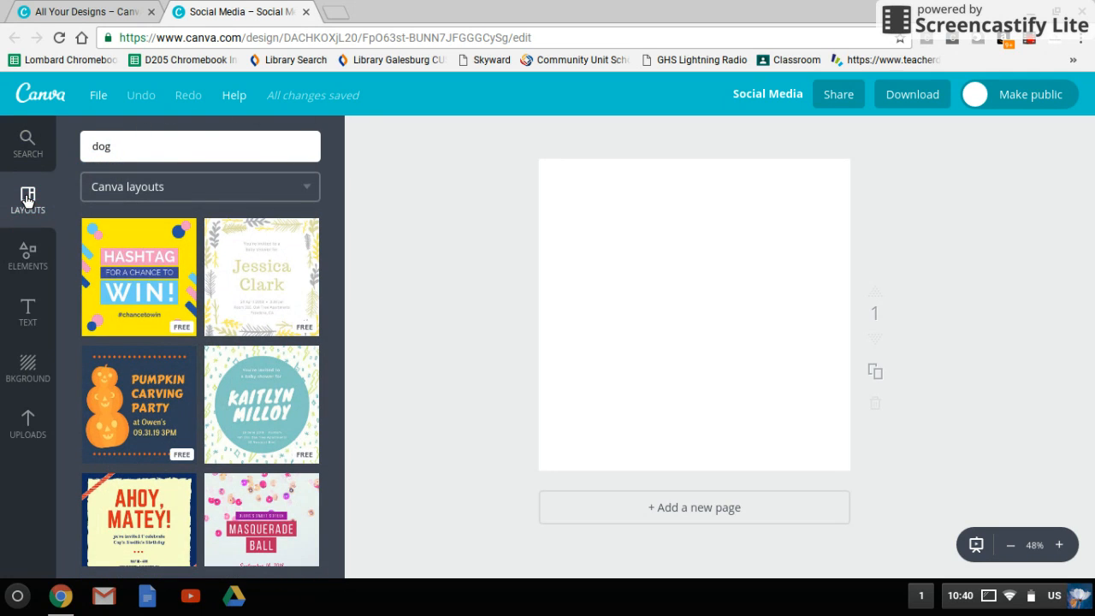
pyautogui.scroll(-3, 213, 272)
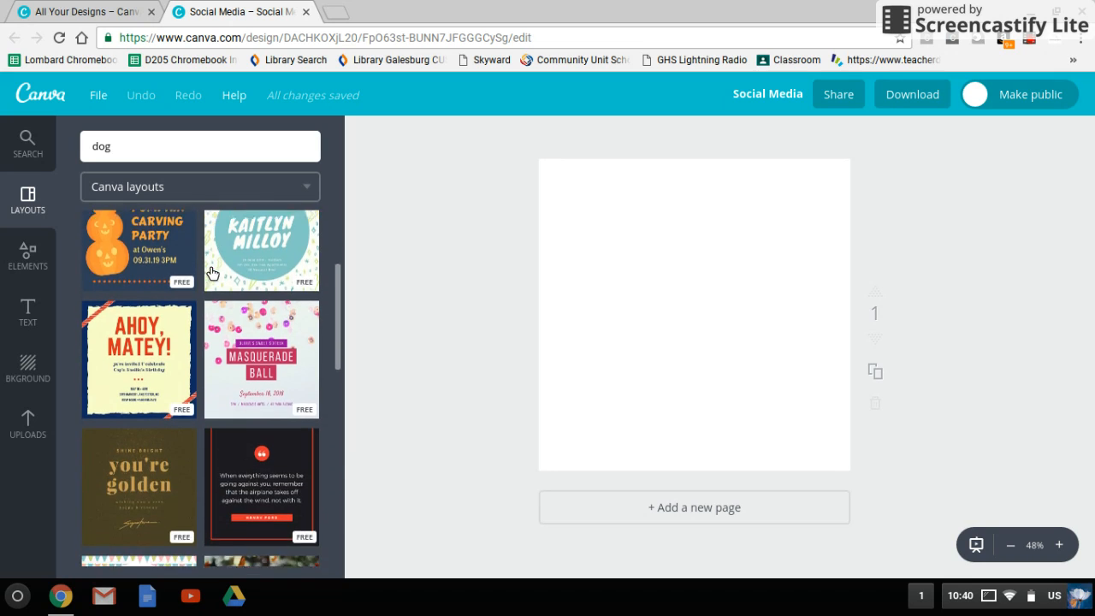
pyautogui.scroll(-4, 212, 272)
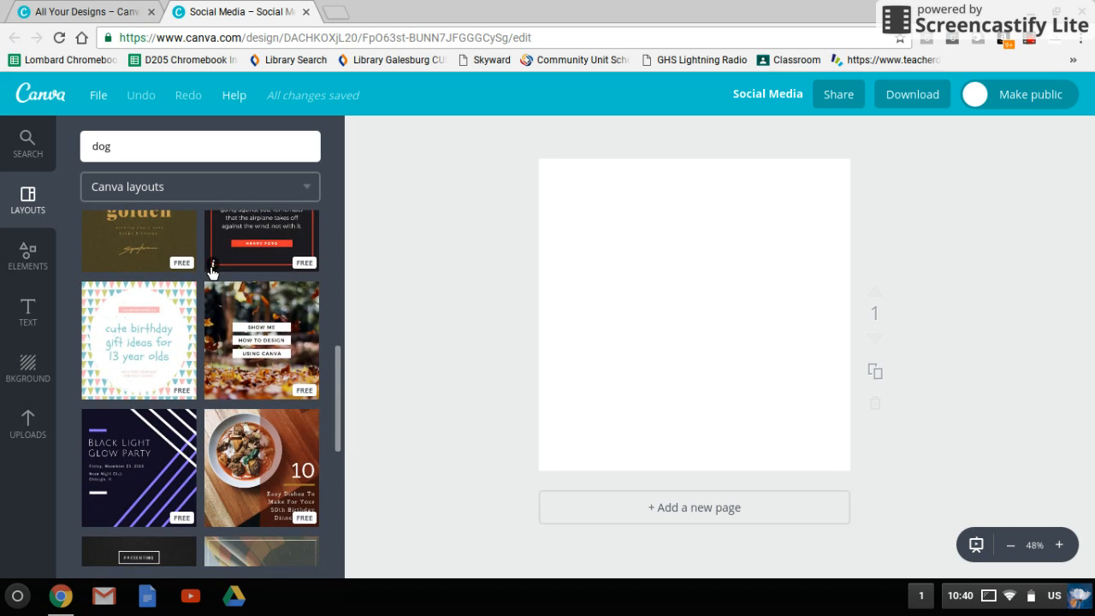
pyautogui.scroll(-3, 213, 272)
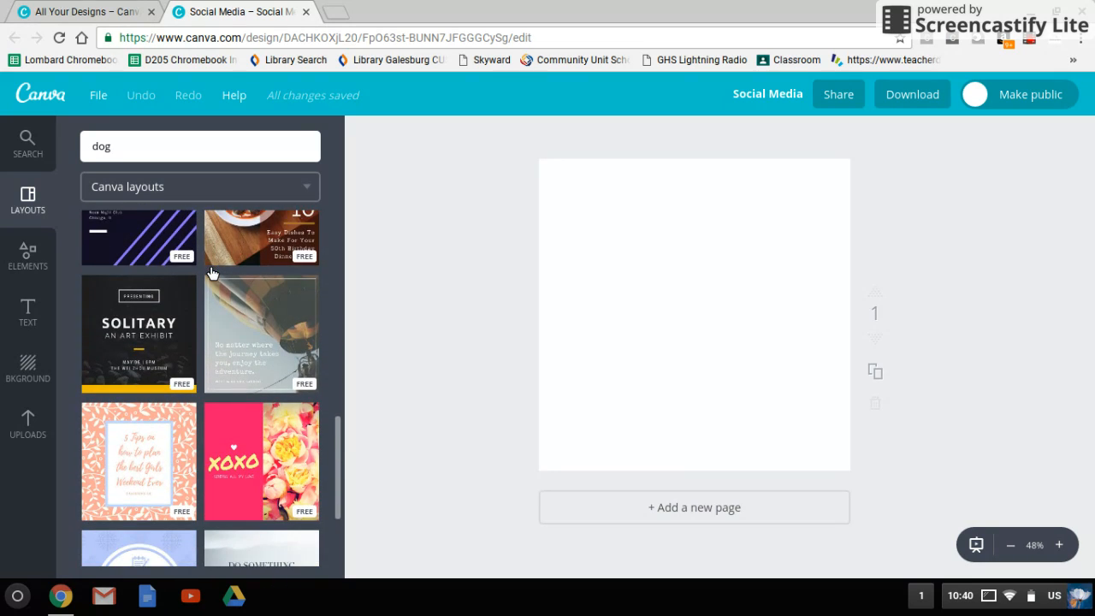
pyautogui.scroll(-1, 212, 272)
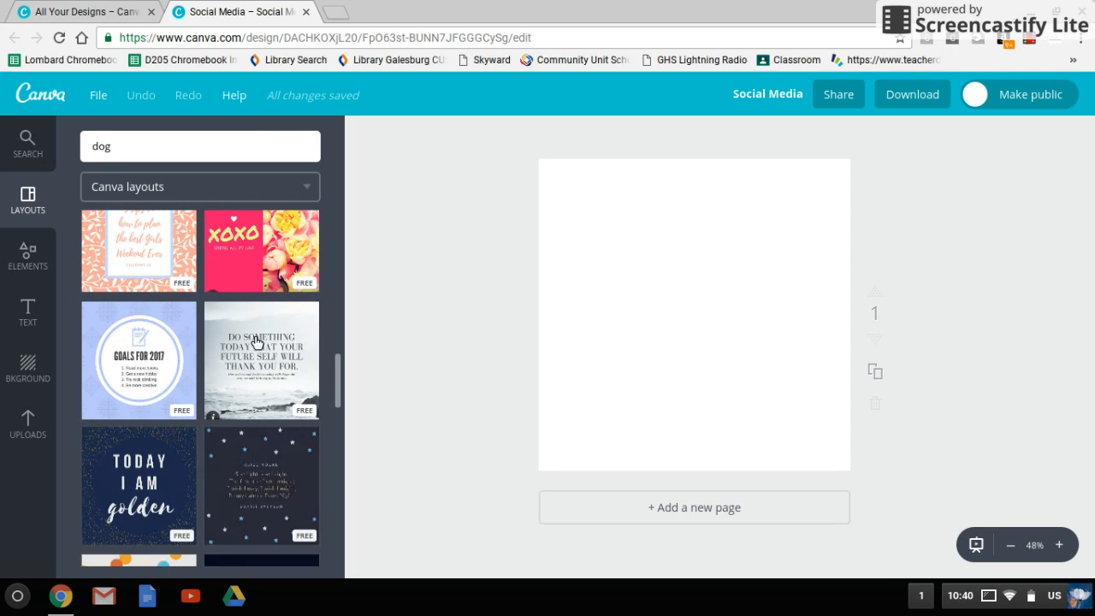
pyautogui.click(159, 462)
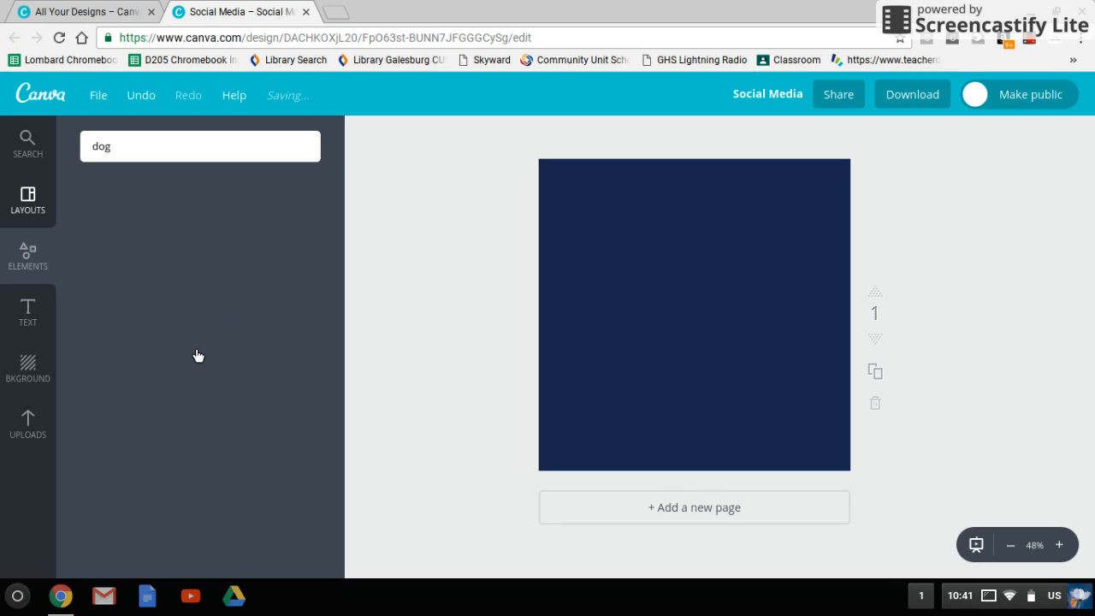
# - Examine the photo grid arrangements available among the design elements
pyautogui.click(28, 256)
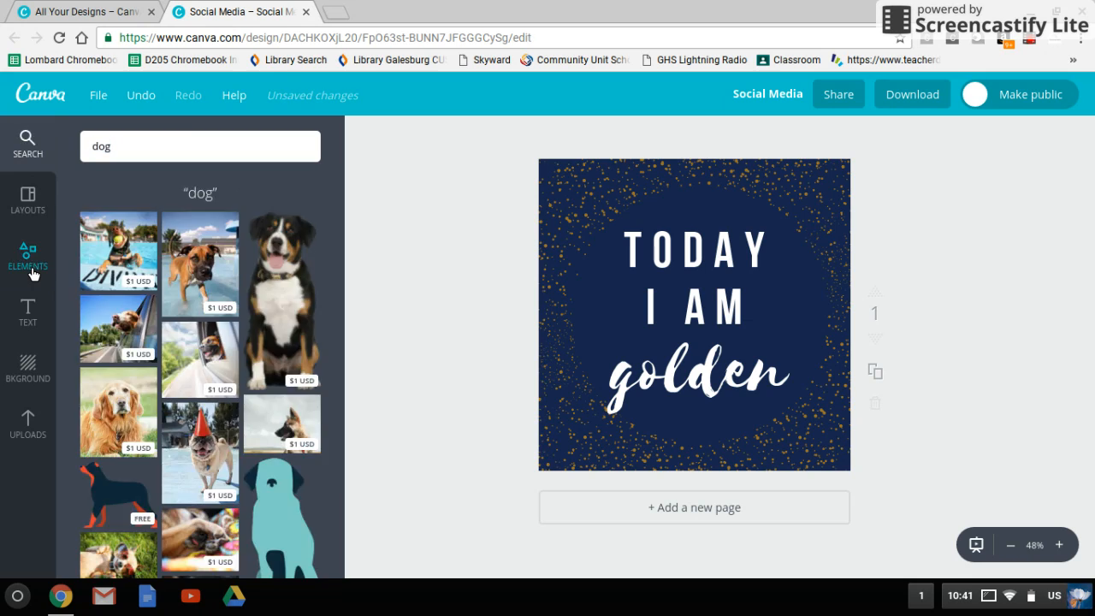
pyautogui.click(33, 272)
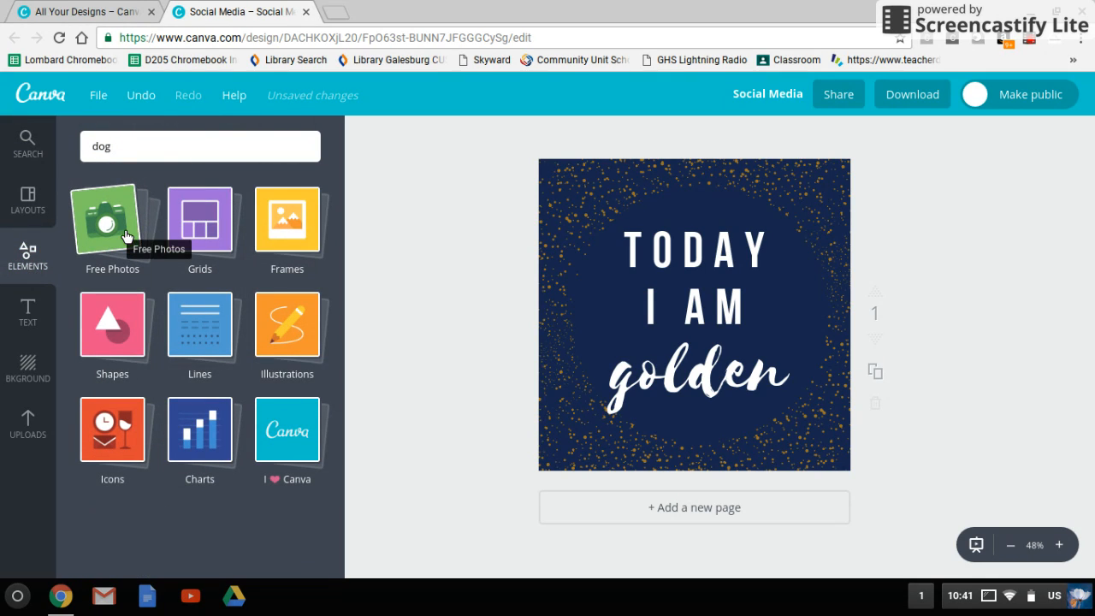
pyautogui.click(190, 235)
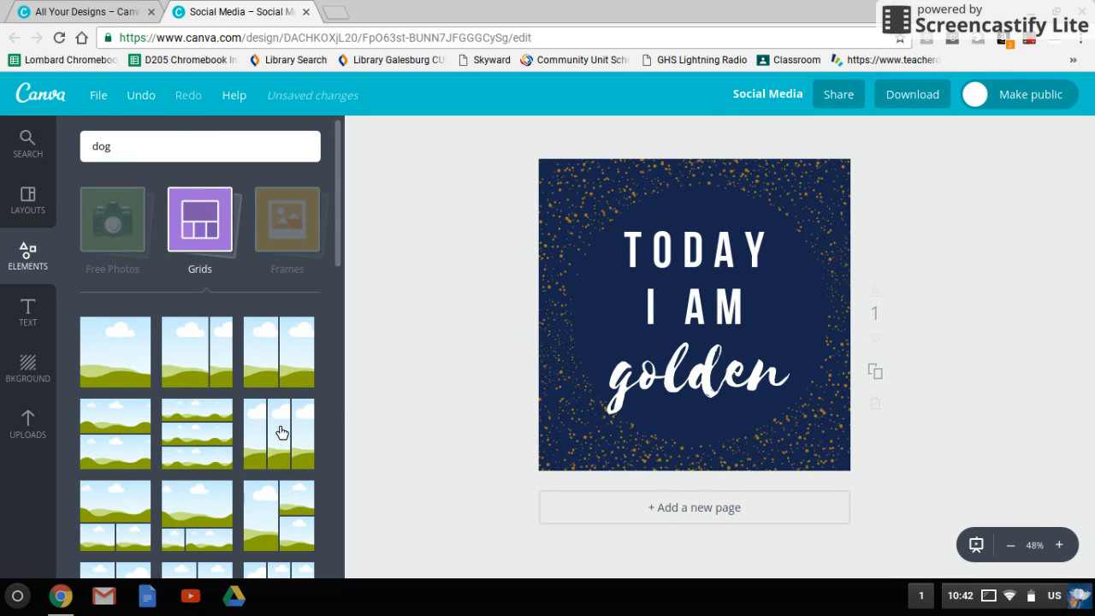
pyautogui.scroll(-3, 281, 433)
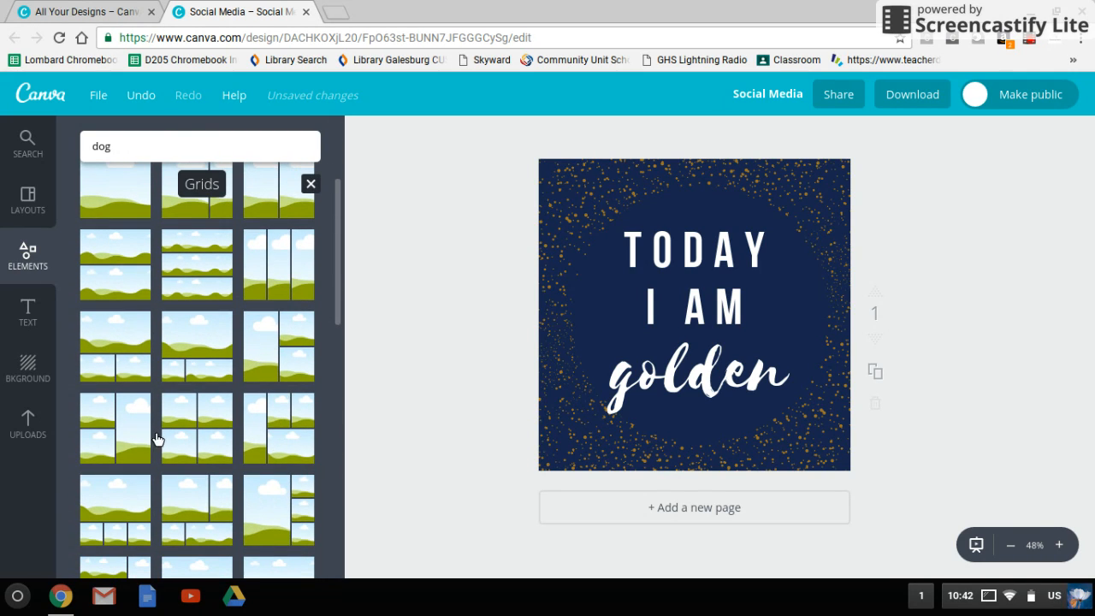
pyautogui.scroll(3, 283, 420)
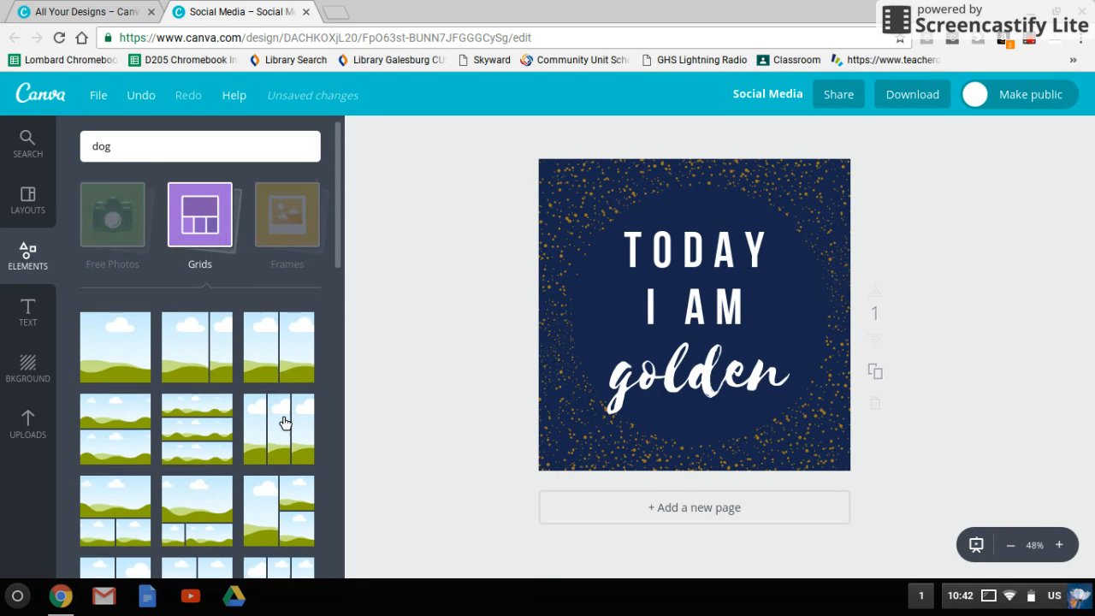
# - Examine the photo frames available among the design elements
pyautogui.click(298, 249)
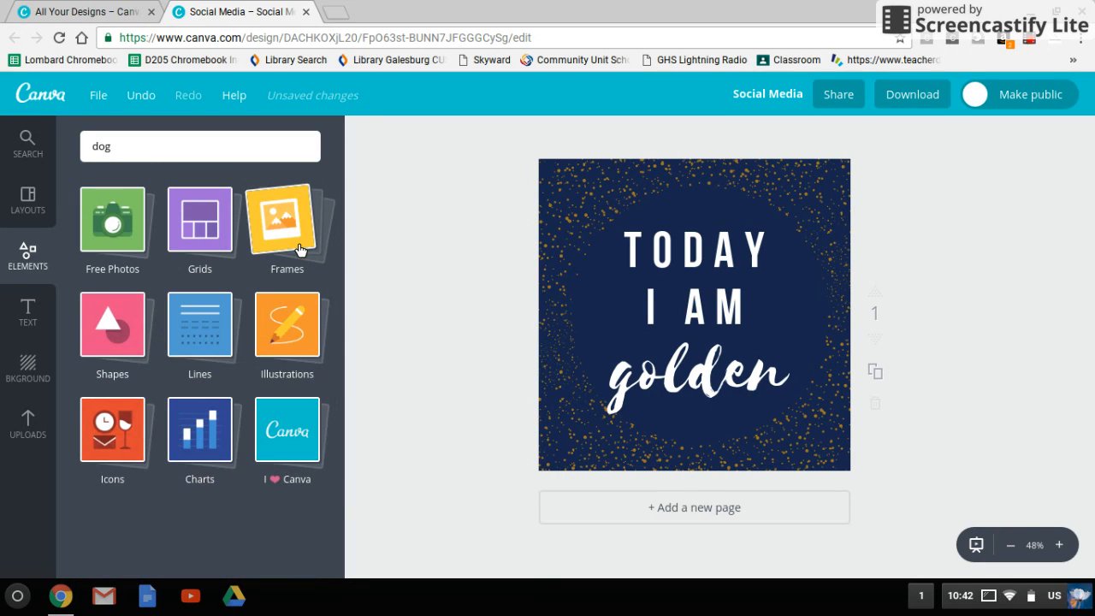
pyautogui.click(297, 243)
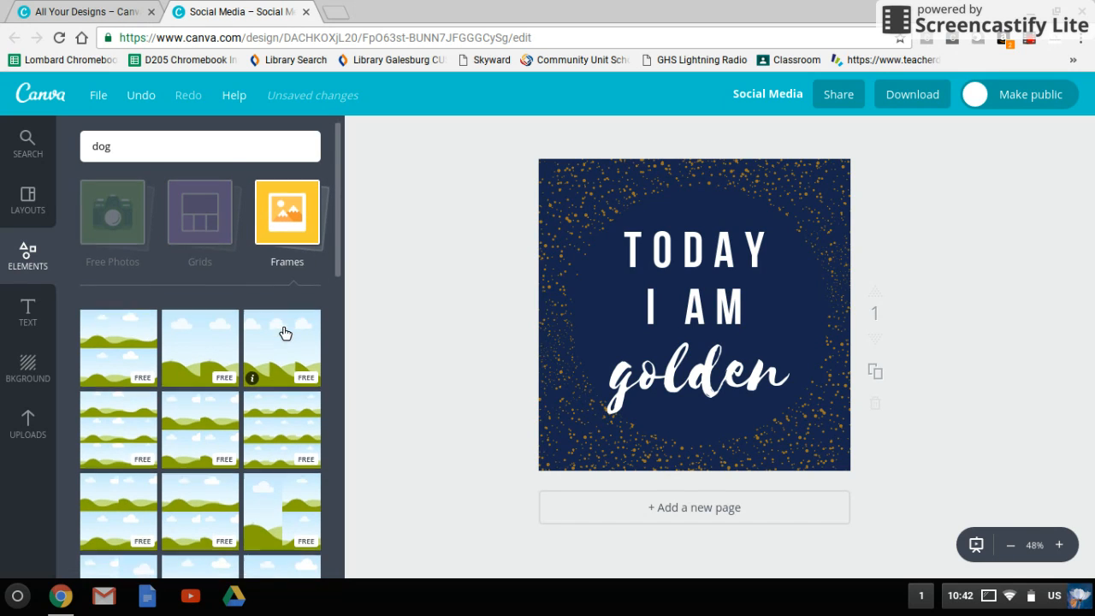
pyautogui.scroll(-3, 281, 330)
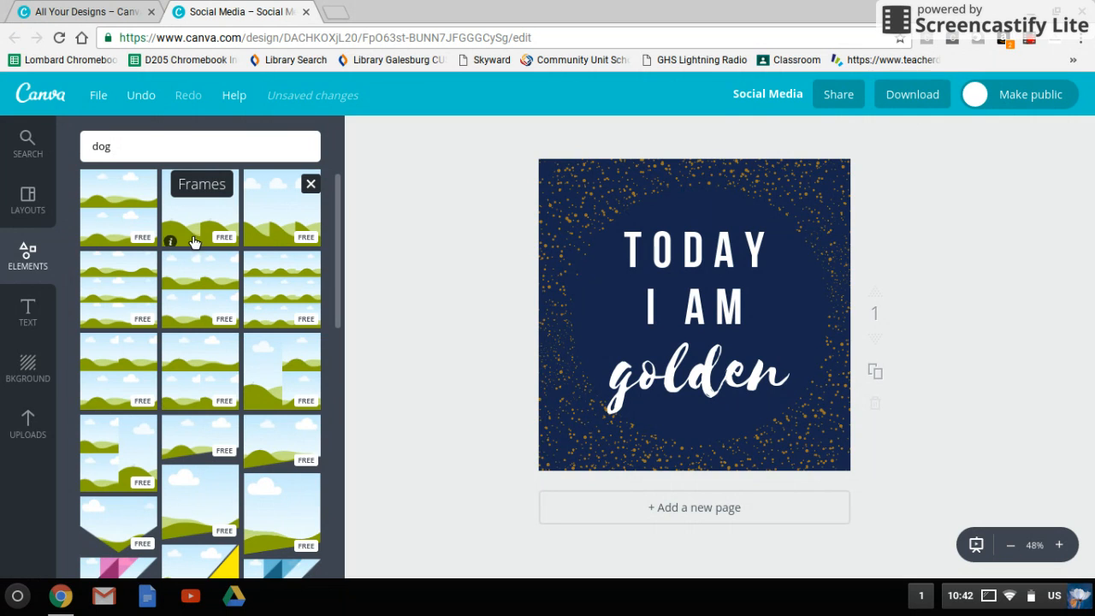
pyautogui.scroll(-1, 235, 242)
pyautogui.scroll(5, 236, 242)
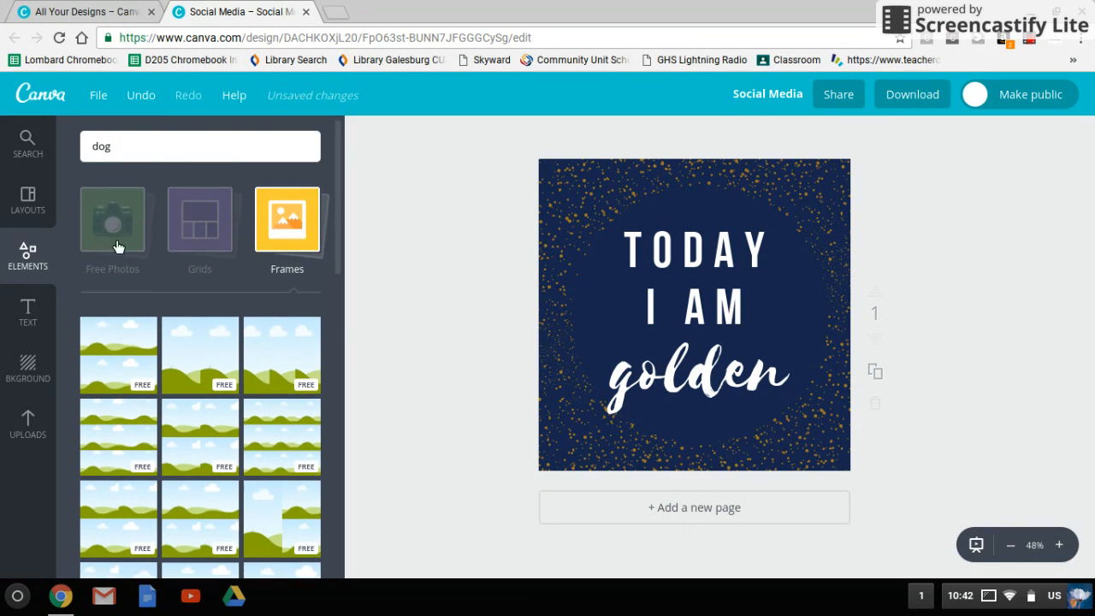
pyautogui.scroll(-1, 150, 247)
pyautogui.scroll(-5, 151, 249)
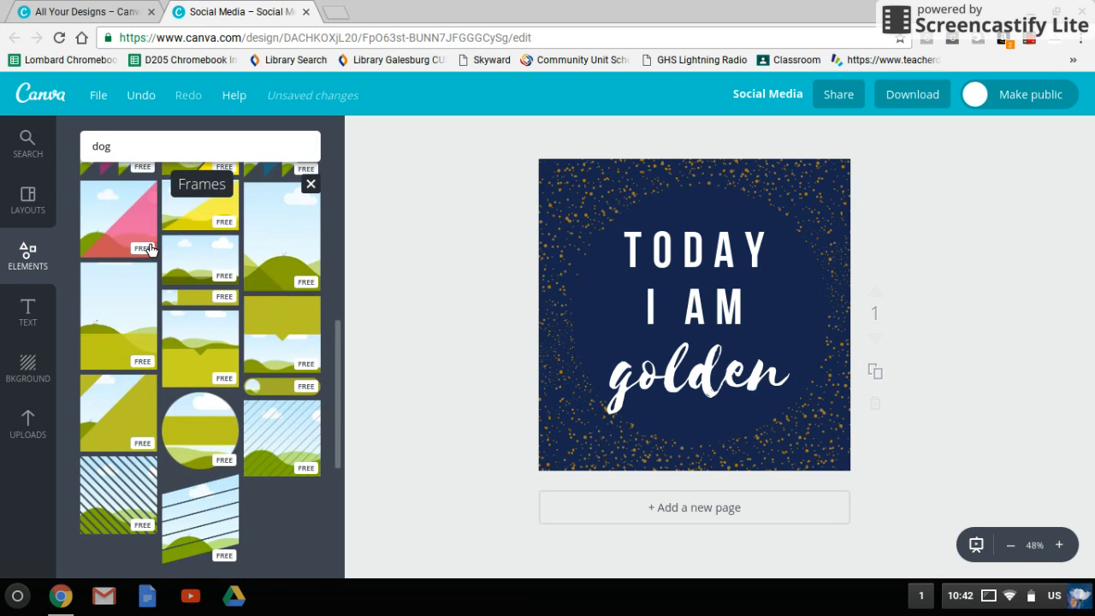
pyautogui.scroll(-5, 150, 249)
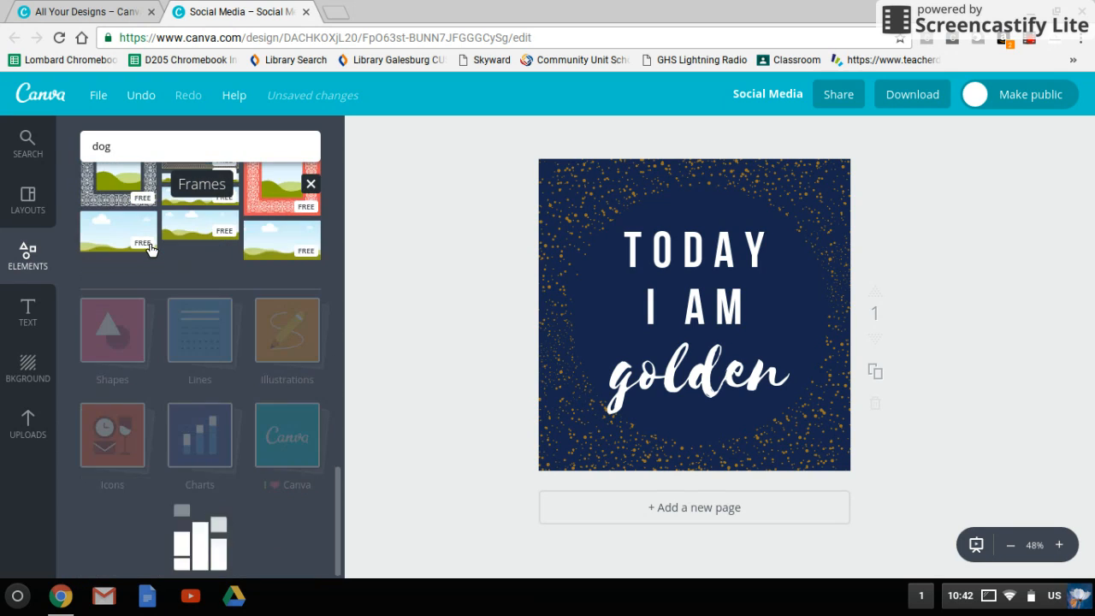
pyautogui.click(28, 250)
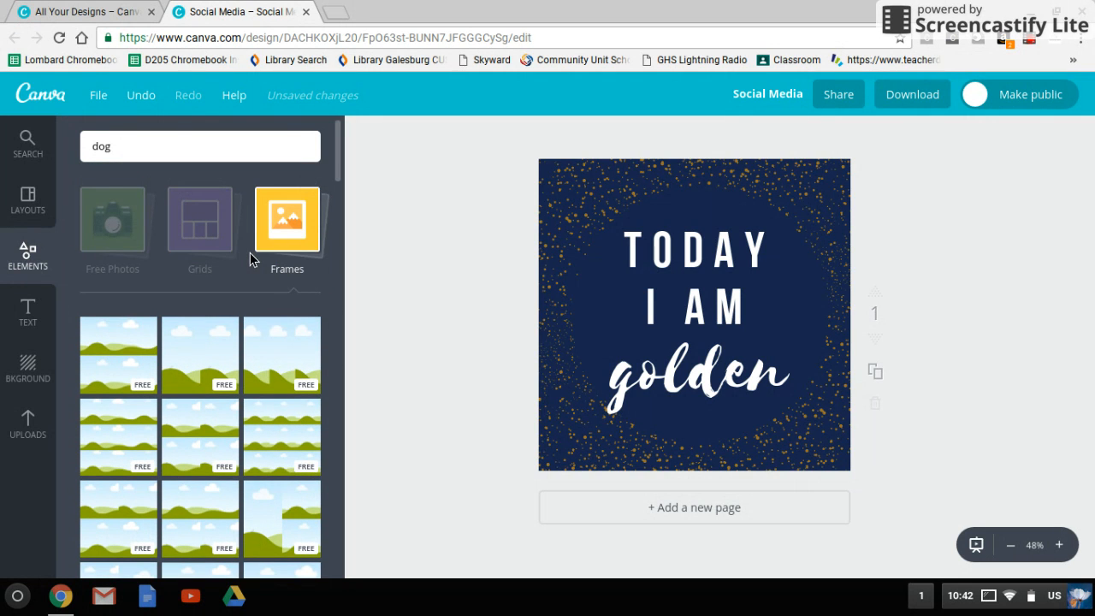
pyautogui.scroll(-3, 266, 262)
pyautogui.scroll(-10, 269, 264)
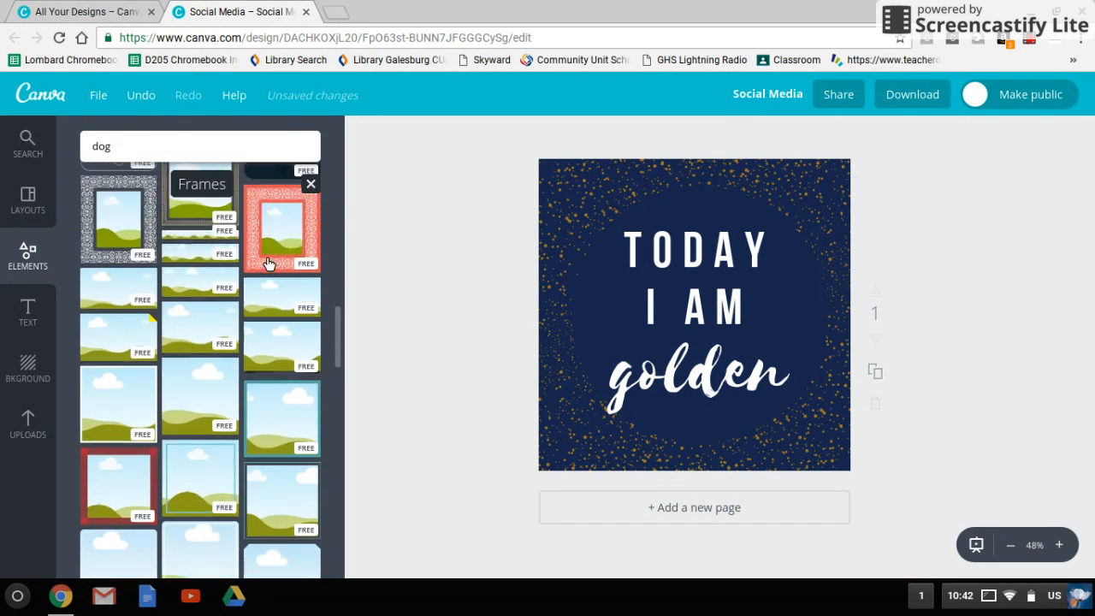
pyautogui.scroll(-2, 267, 262)
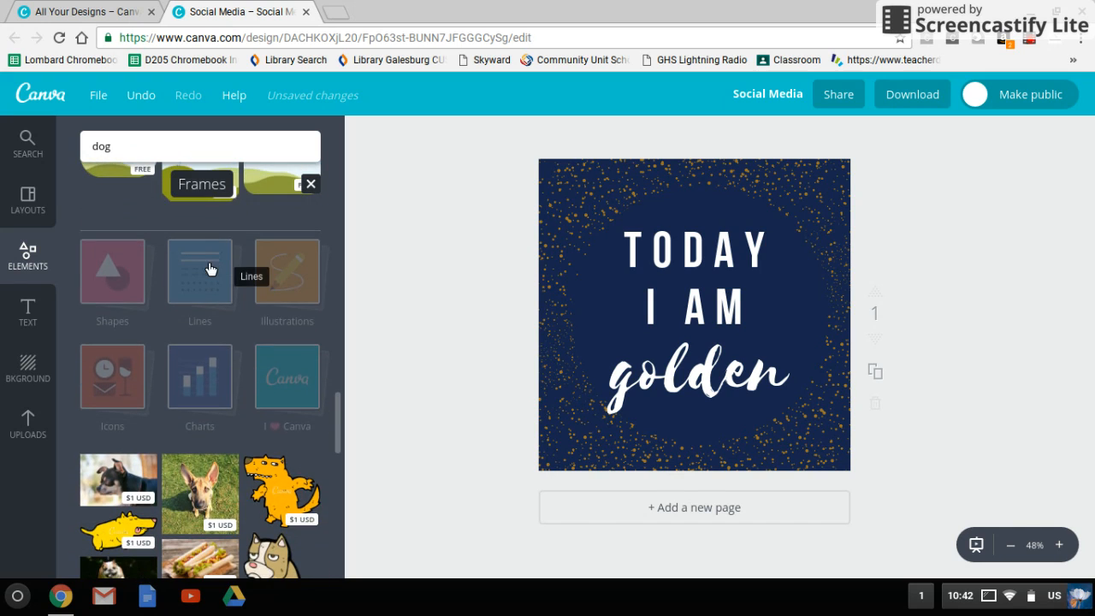
# - Browse the dog images listed below the element categories and look through the free chart graphics
pyautogui.scroll(-4, 213, 269)
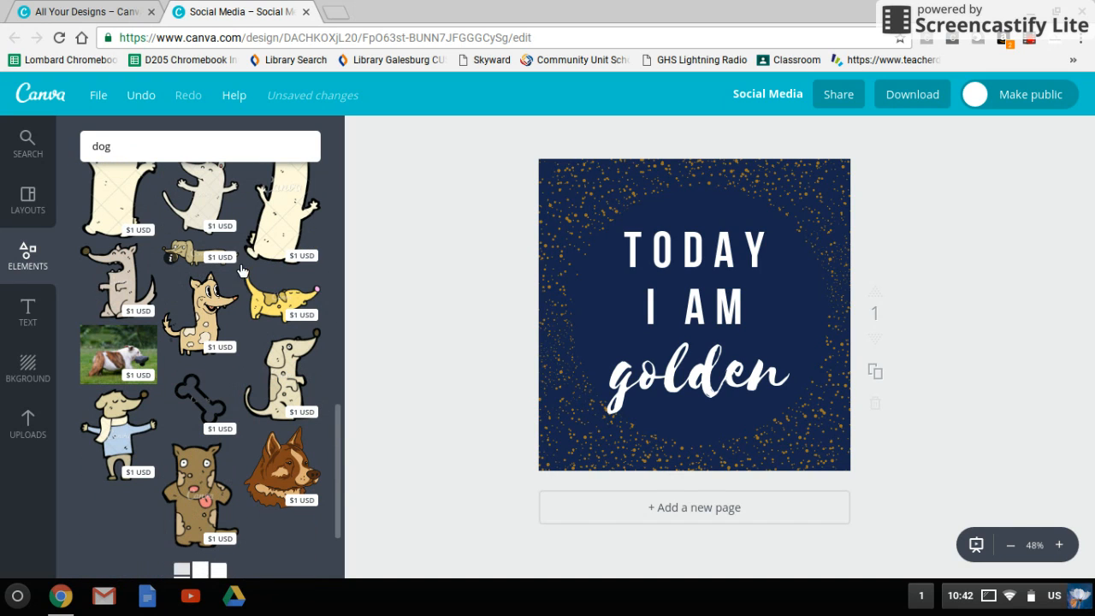
pyautogui.scroll(-5, 237, 269)
pyautogui.scroll(-2, 244, 264)
pyautogui.scroll(15, 244, 263)
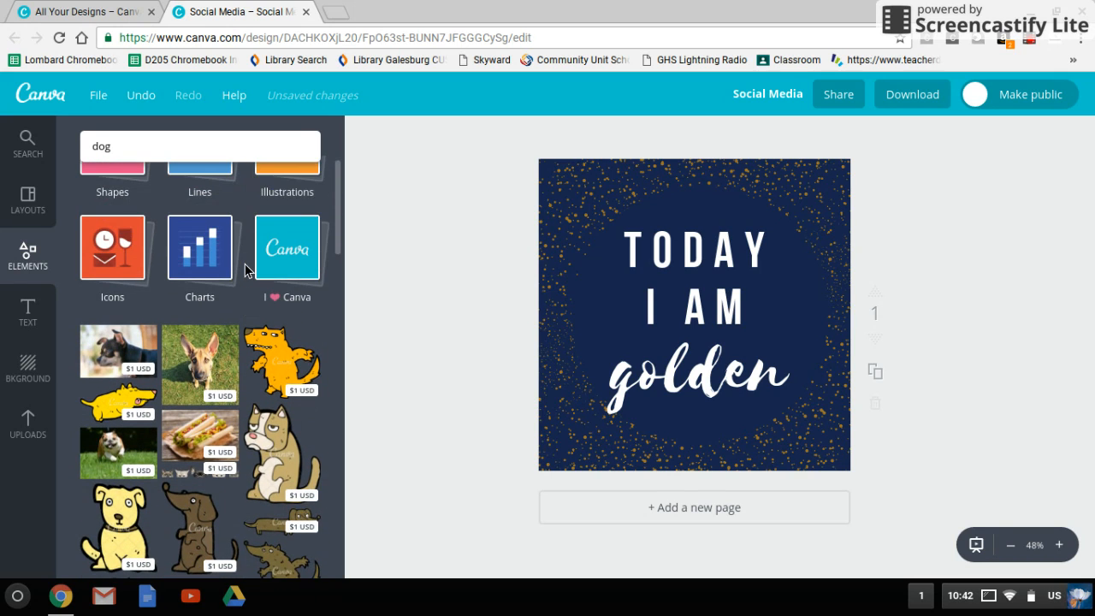
pyautogui.scroll(2, 244, 270)
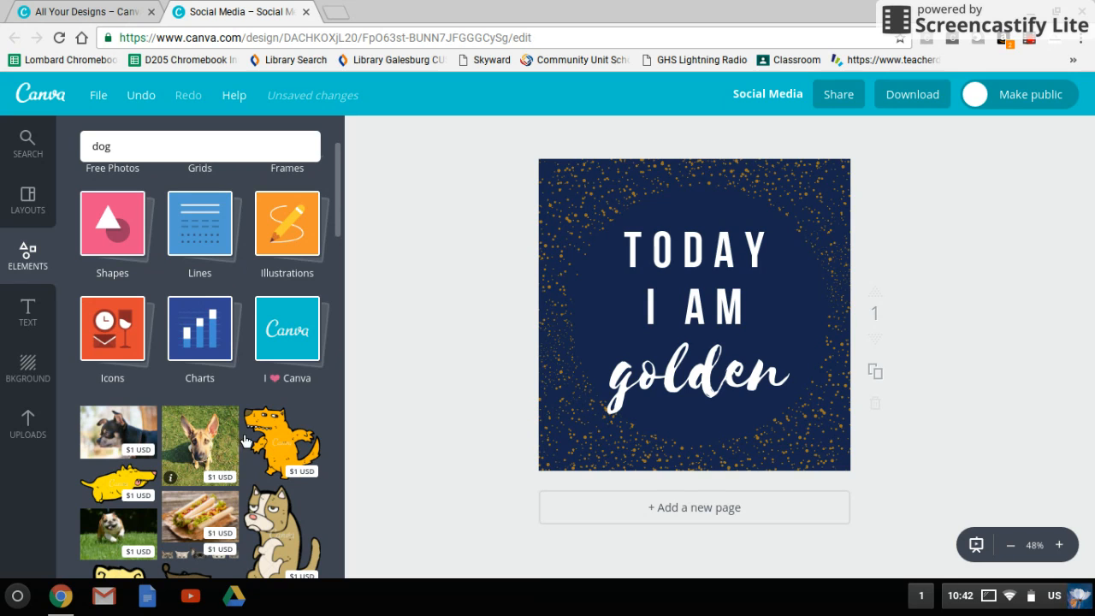
pyautogui.click(199, 333)
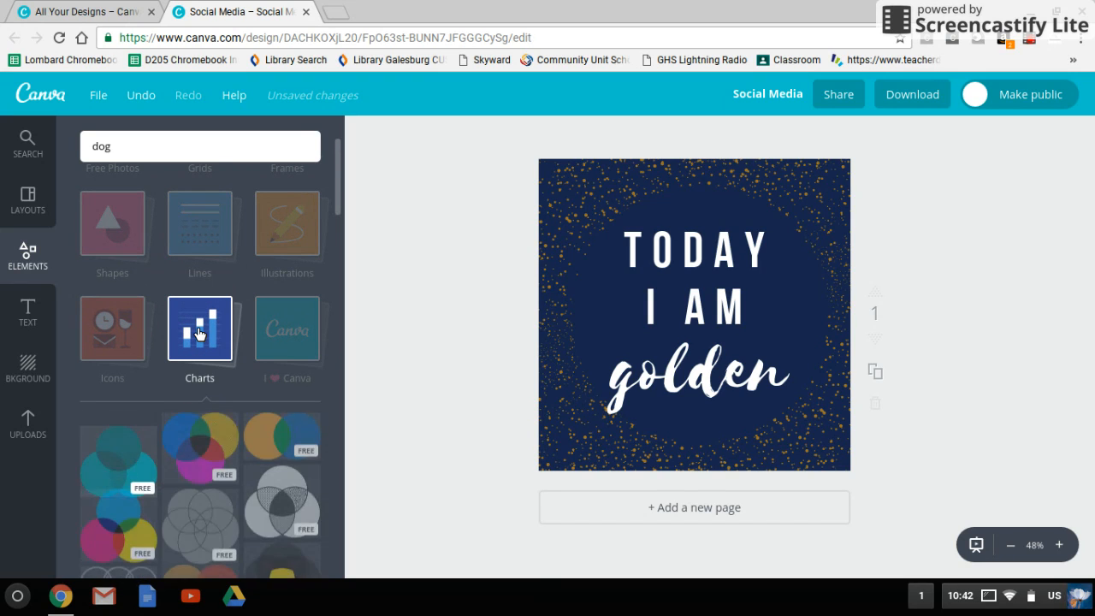
pyautogui.scroll(-5, 238, 462)
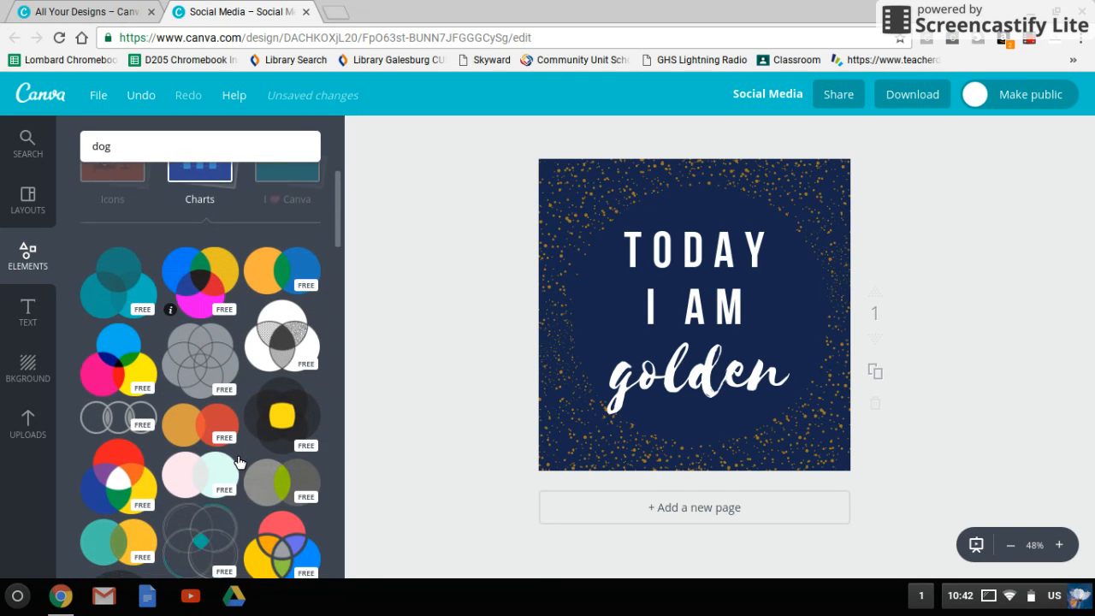
# - Replace the "TODAY I AM" text with "LOMBARD MIDDLE SCHOOL" on three lines and move it up clear of "golden"
pyautogui.click(33, 321)
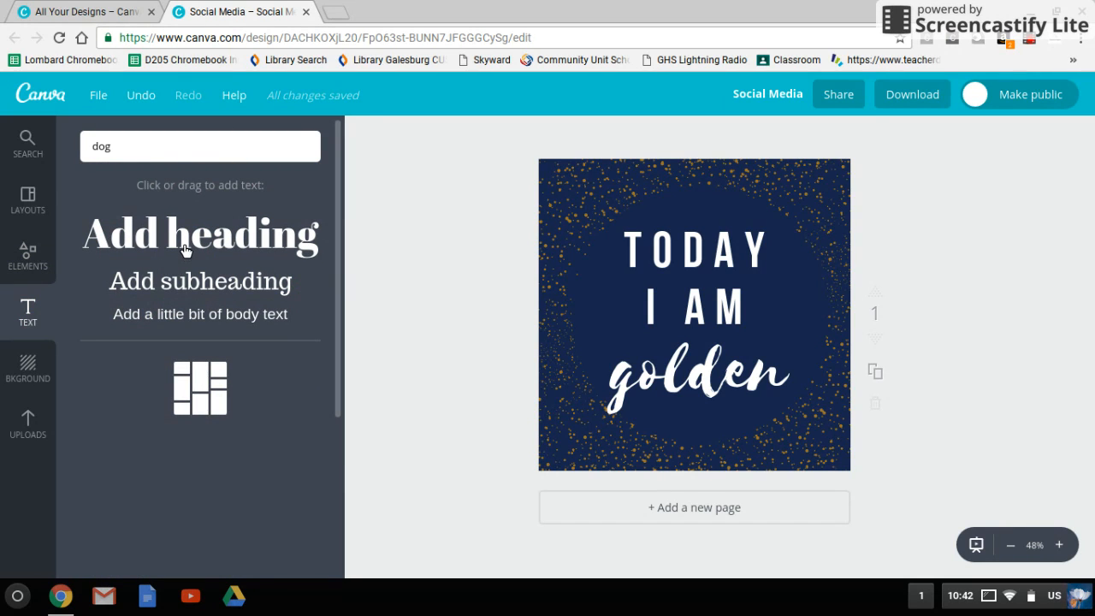
pyautogui.moveTo(186, 249); pyautogui.dragTo(162, 267)
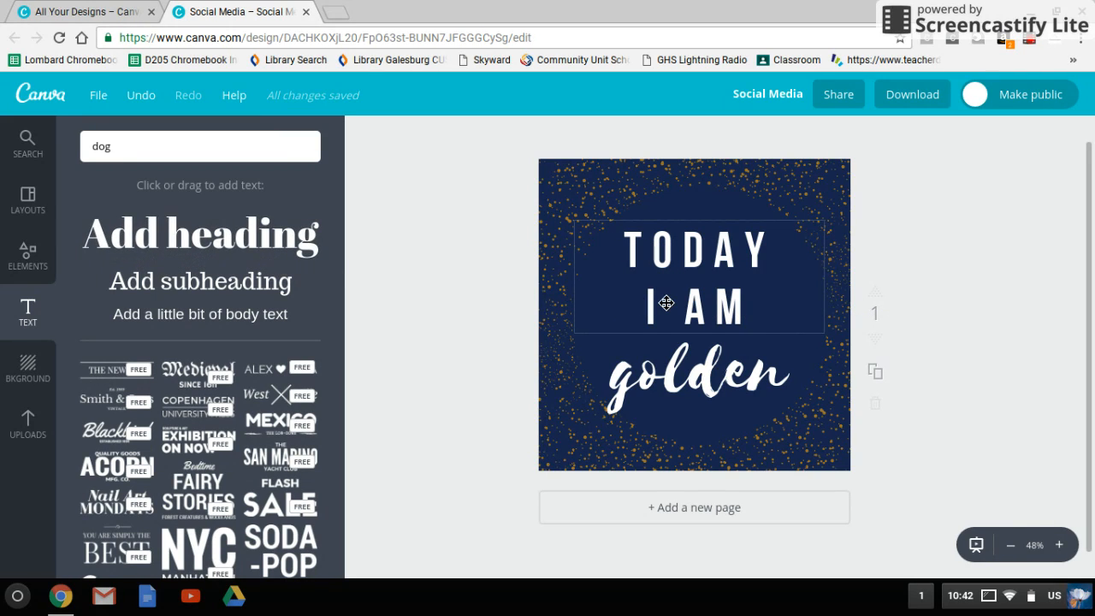
pyautogui.click(707, 266)
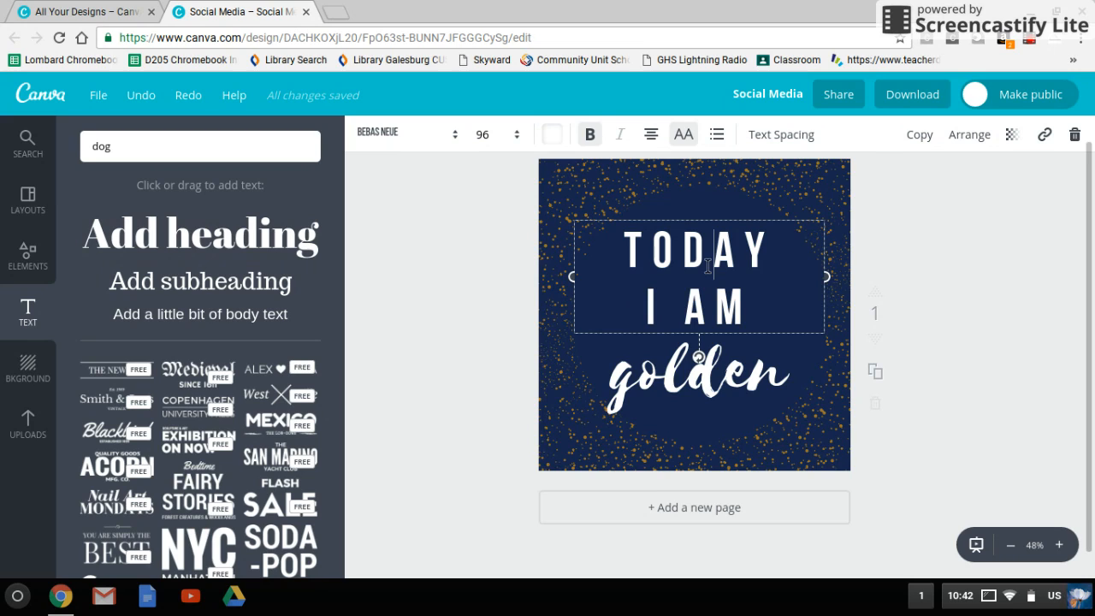
pyautogui.moveTo(763, 309); pyautogui.dragTo(634, 266)
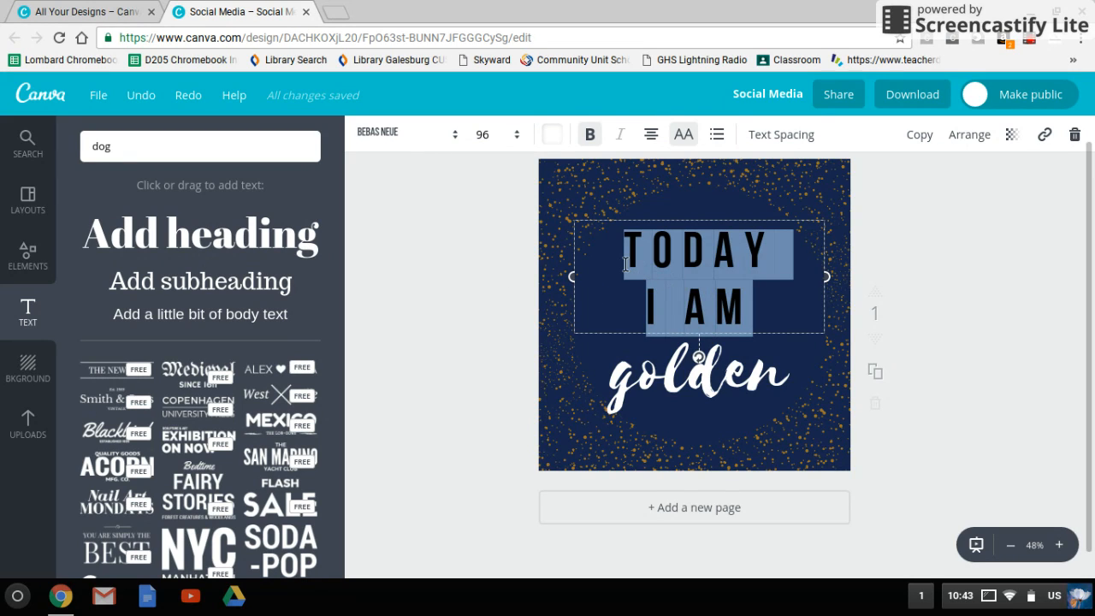
pyautogui.write('LOMBARD')
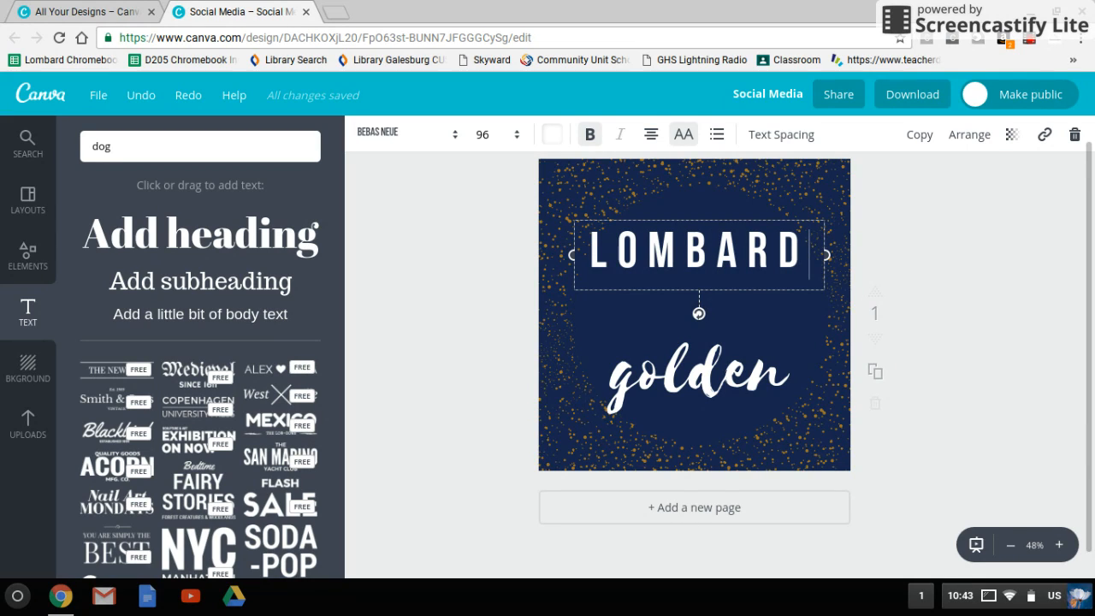
pyautogui.press('Return')
pyautogui.write('MIDDLE')
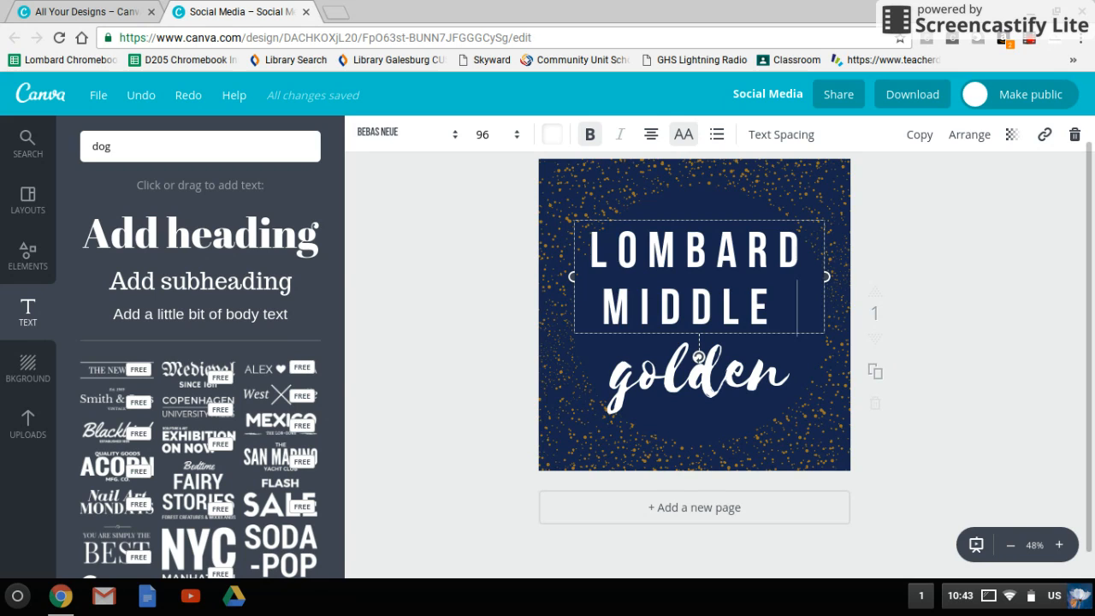
pyautogui.press('Return')
pyautogui.write('SCHOO')
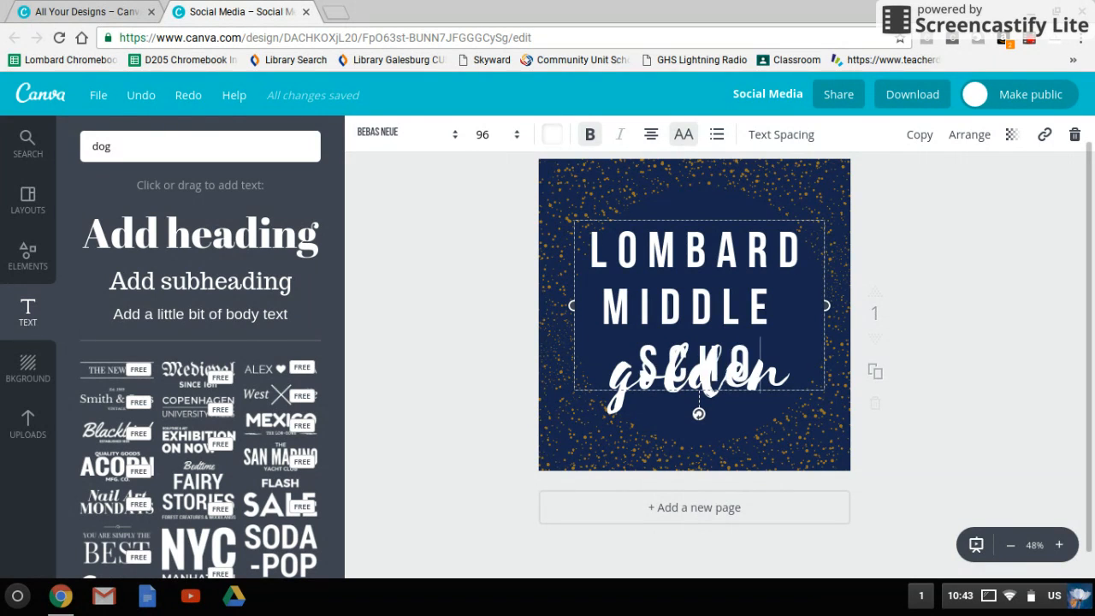
pyautogui.write('L')
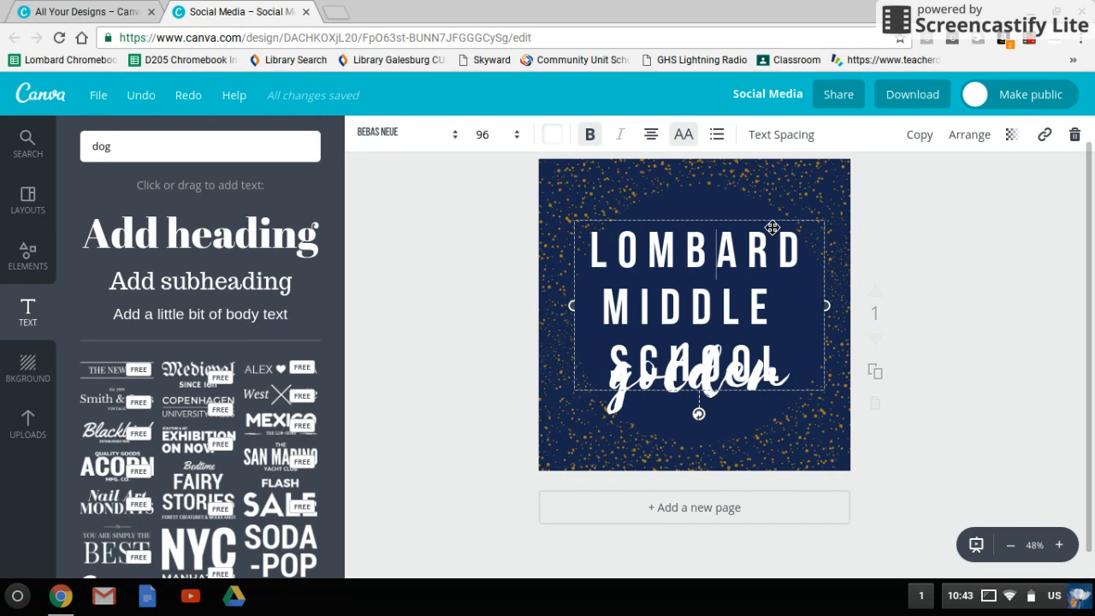
pyautogui.moveTo(770, 227); pyautogui.dragTo(774, 176)
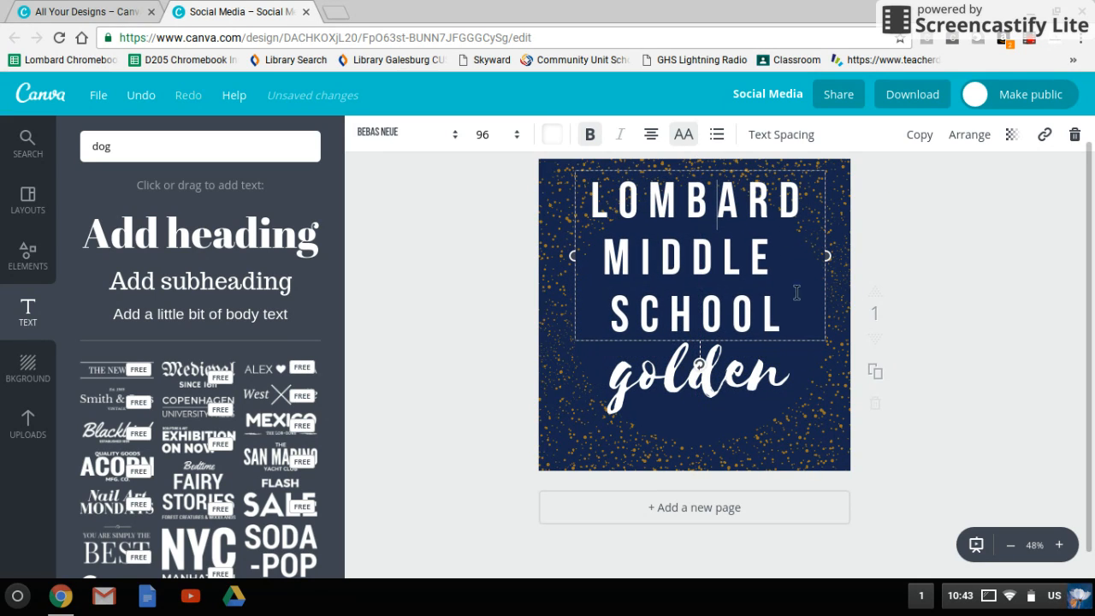
# - Select the whole "LOMBARD MIDDLE SCHOOL" text and review its font size, font and color choices
pyautogui.moveTo(796, 314); pyautogui.dragTo(595, 203)
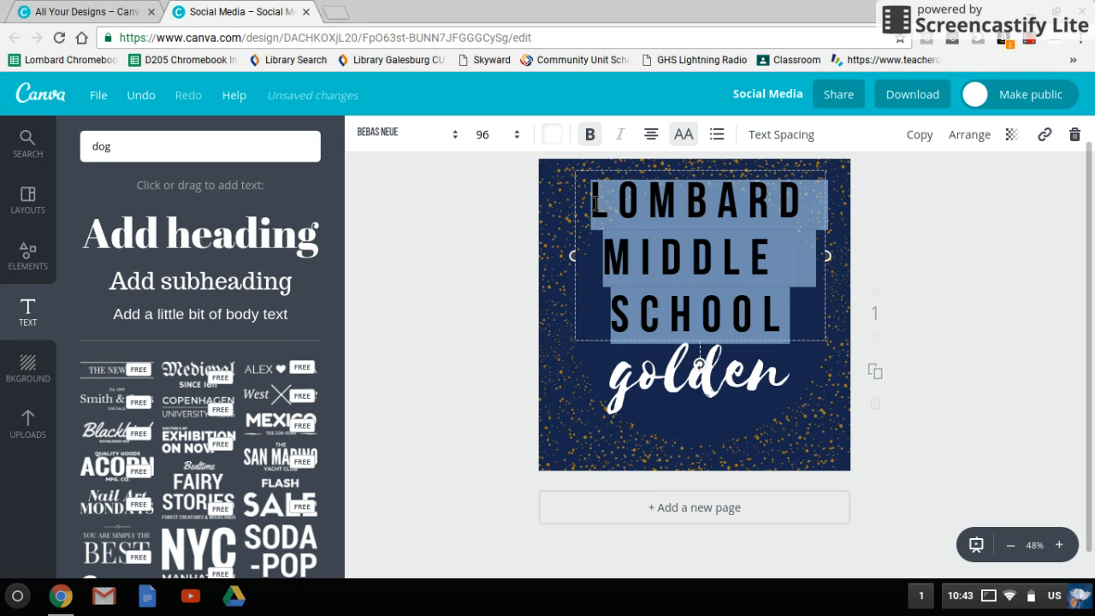
pyautogui.click(502, 135)
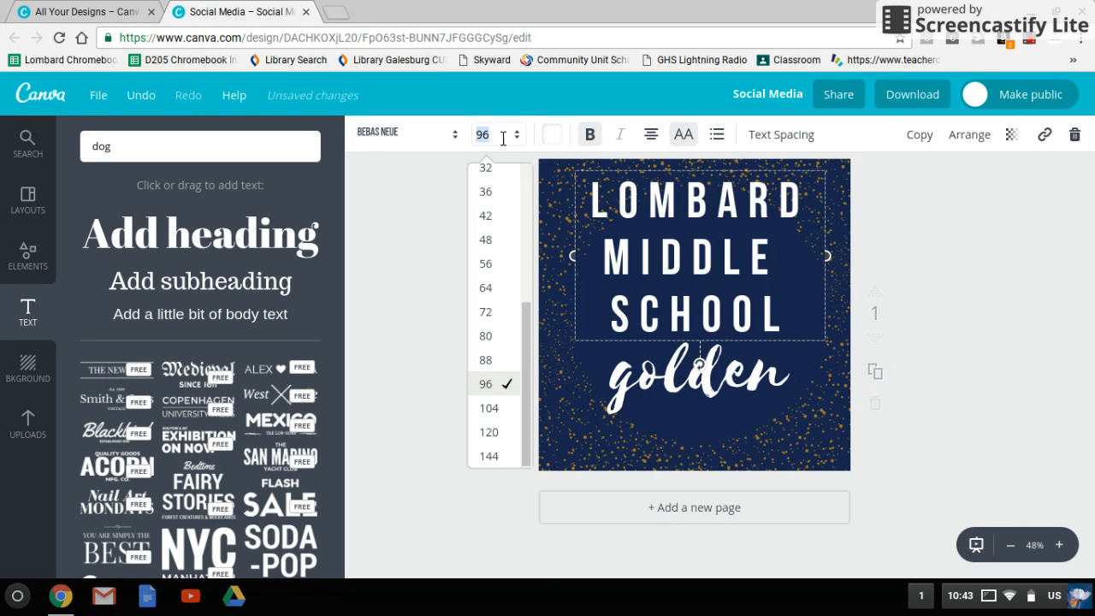
pyautogui.click(462, 140)
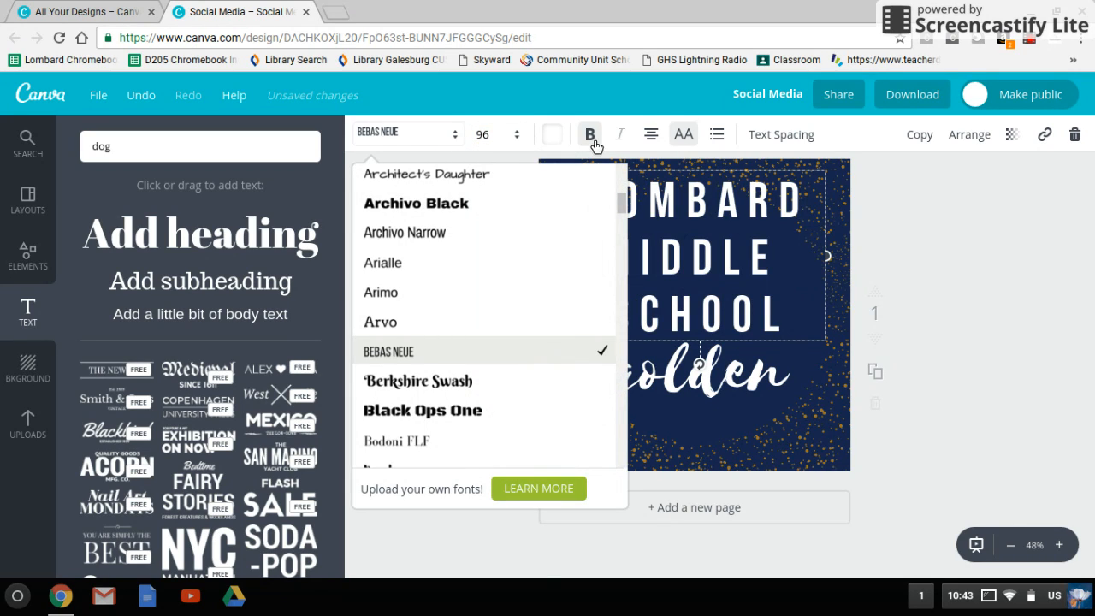
pyautogui.click(553, 135)
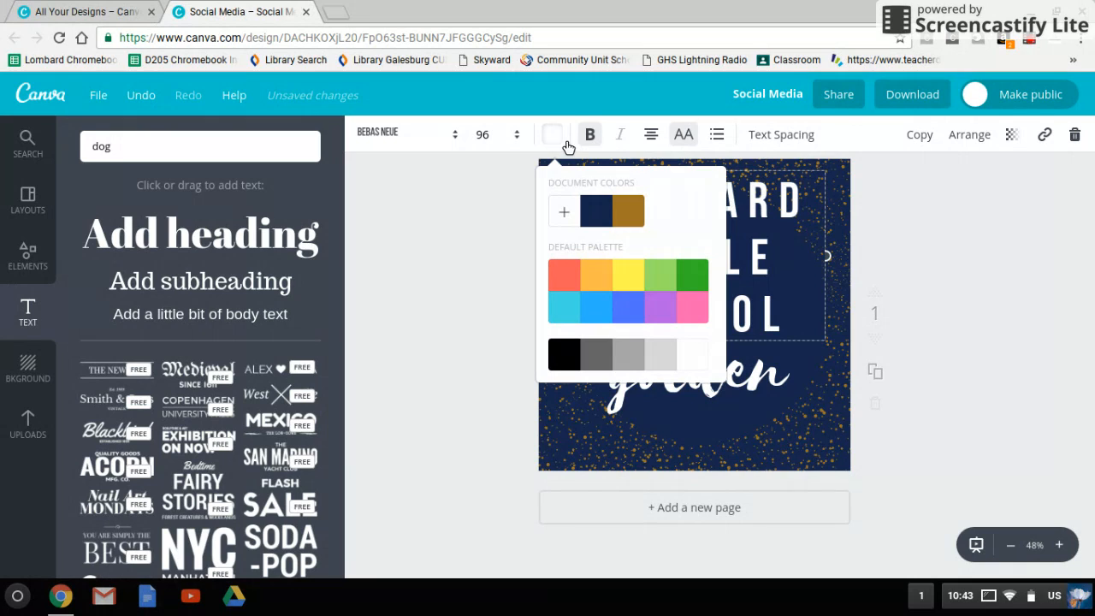
# - Try the left, center and right alignments and bulleted-list formatting on the "LOMBARD MIDDLE SCHOOL" text
pyautogui.click(651, 136)
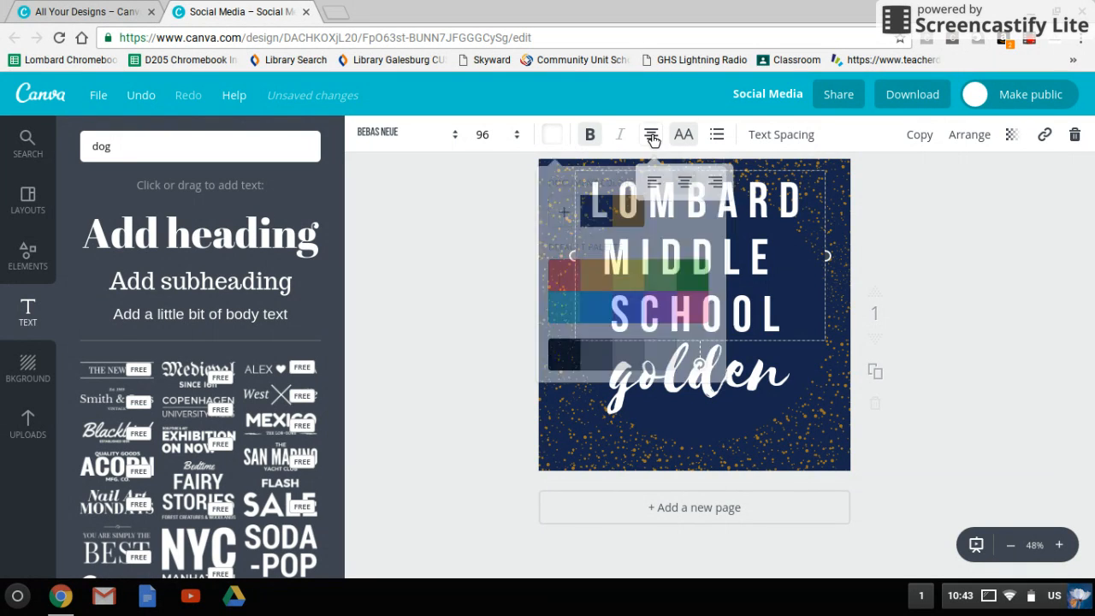
pyautogui.click(660, 194)
pyautogui.click(685, 197)
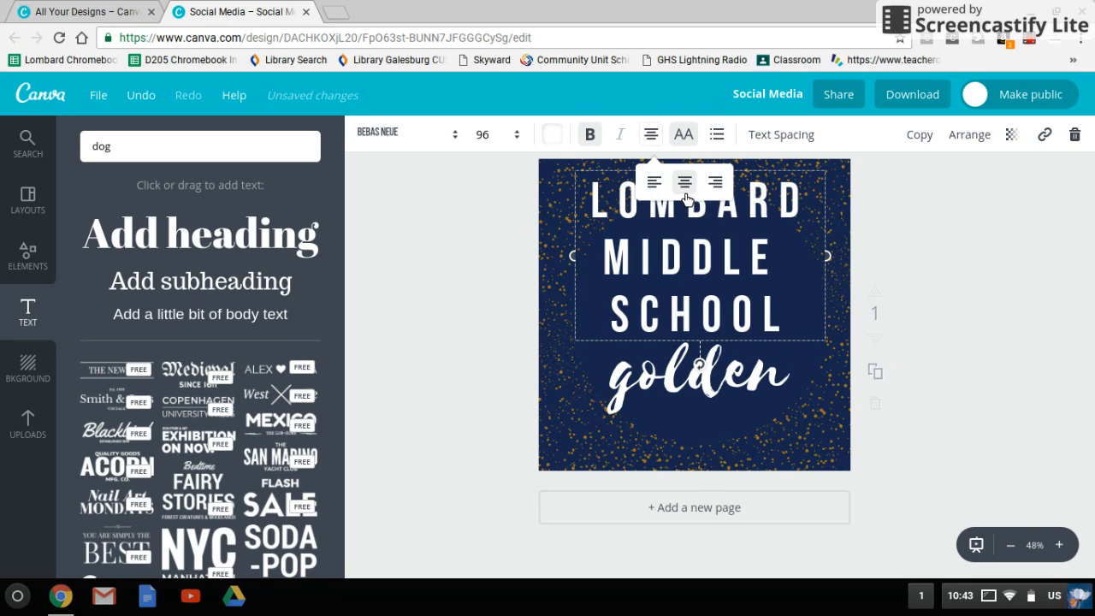
pyautogui.click(718, 195)
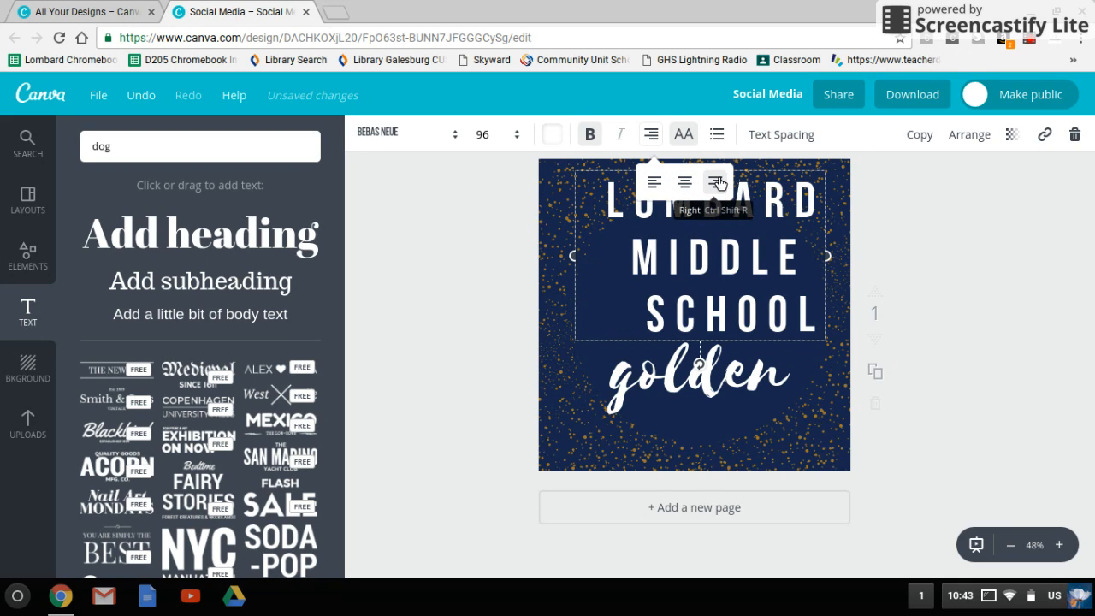
pyautogui.click(693, 195)
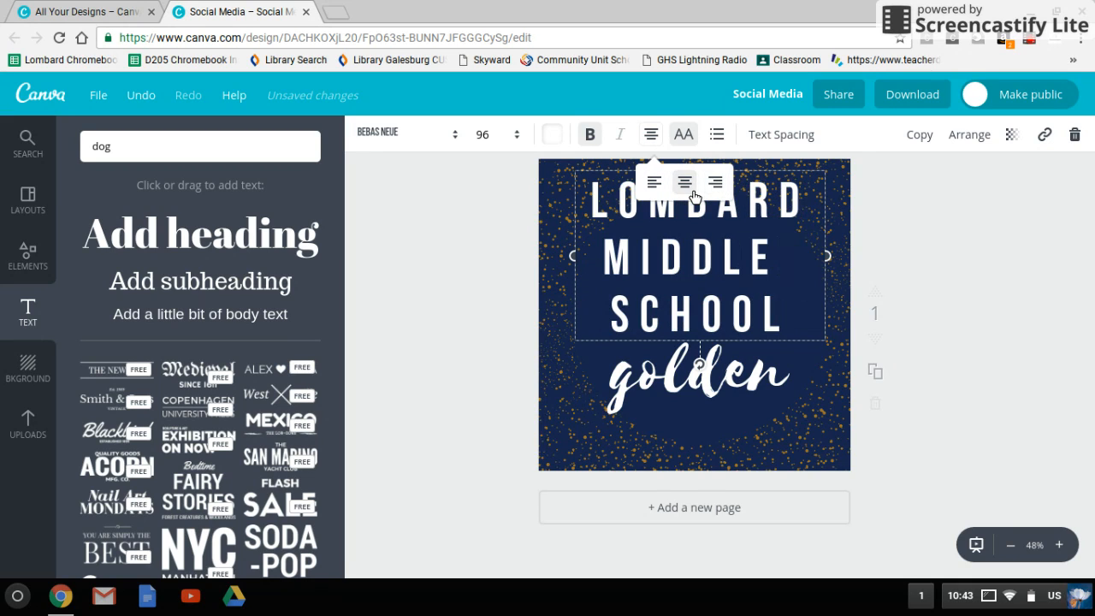
pyautogui.click(719, 135)
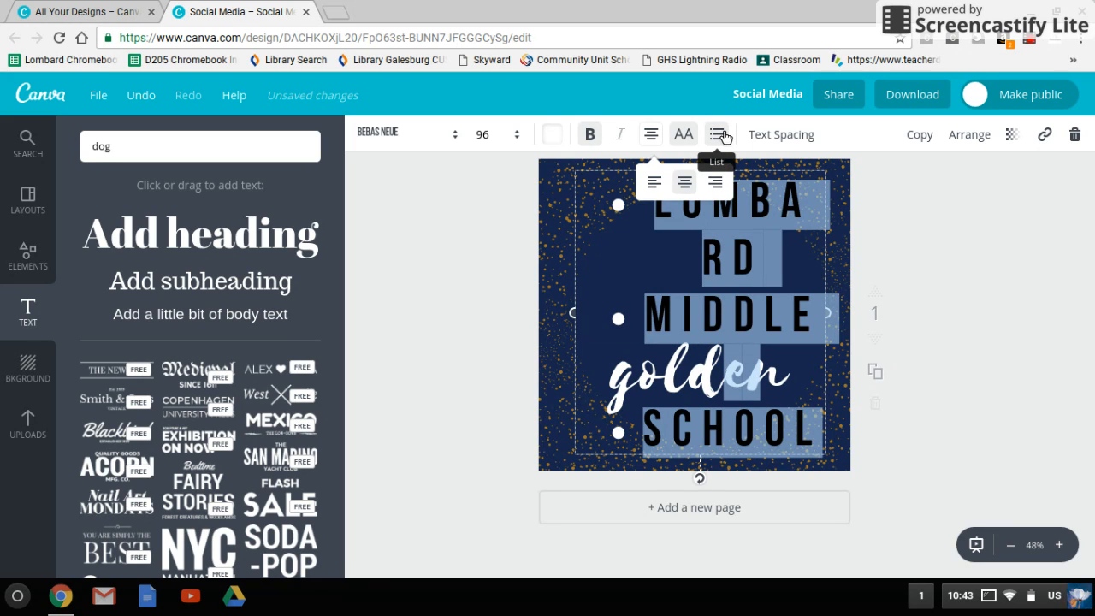
pyautogui.click(720, 135)
# - Set the "LOMBARD MIDDLE SCHOOL" text's letter spacing to 90 and its line height to 0.99
pyautogui.click(785, 134)
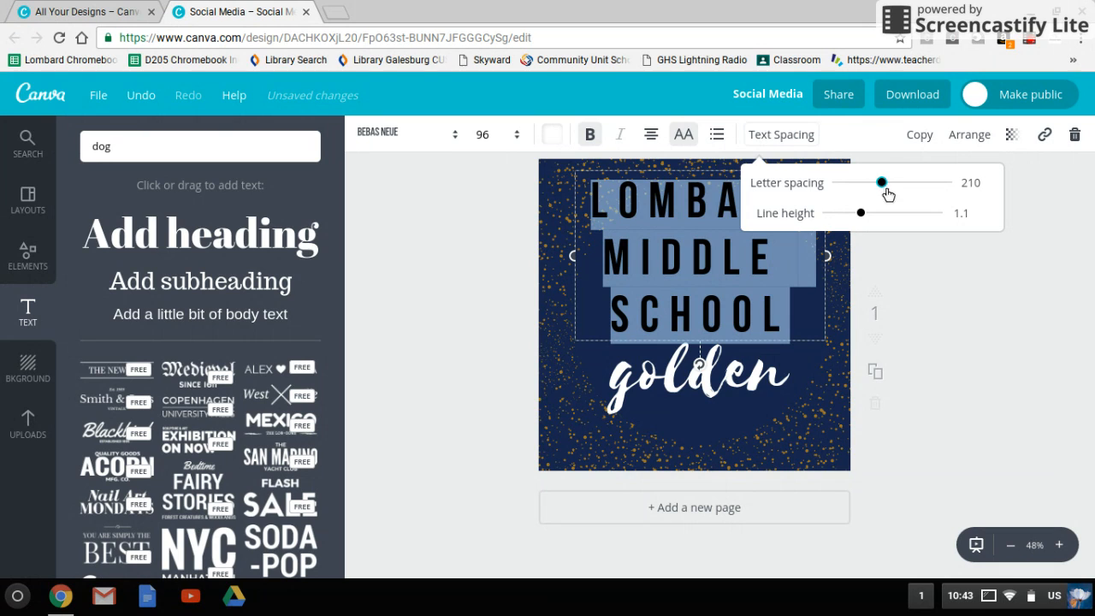
pyautogui.moveTo(889, 192); pyautogui.dragTo(862, 221)
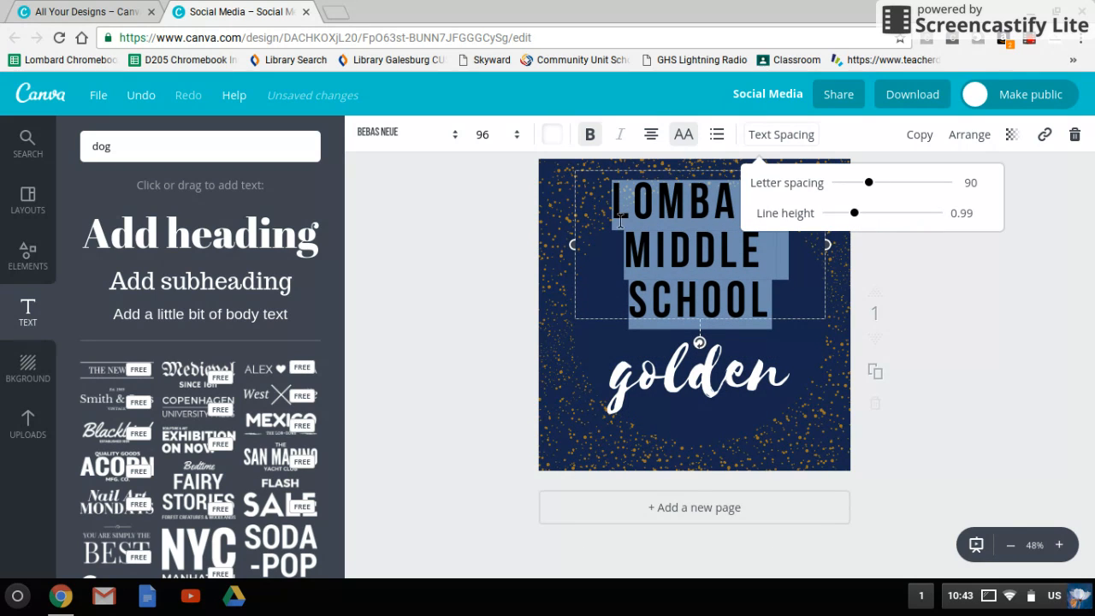
# - Browse the background colors and patterns and apply the plain light peach background to the design
pyautogui.click(37, 366)
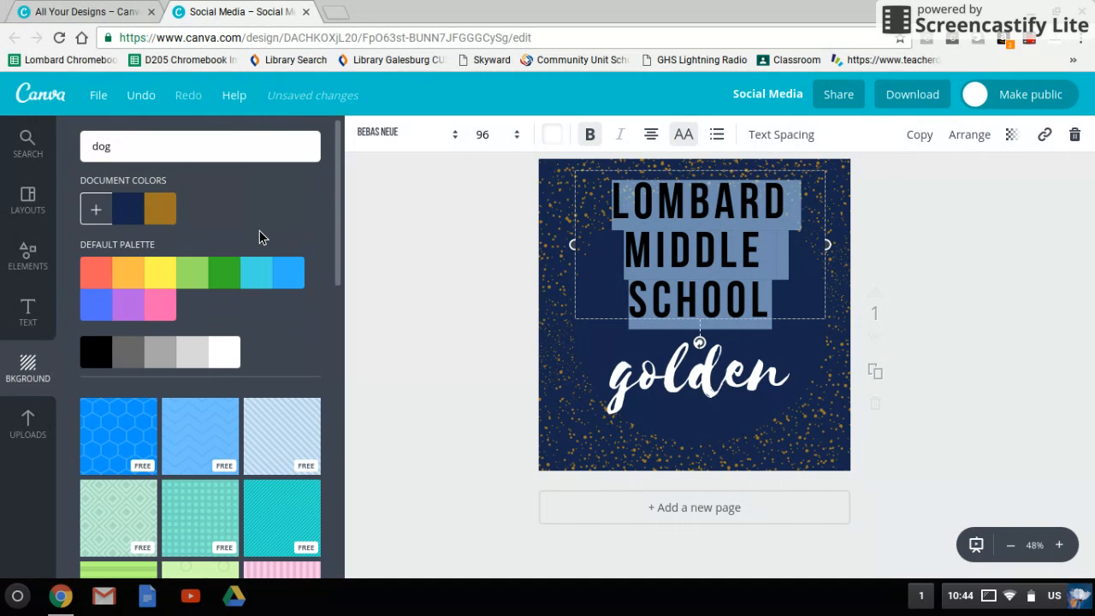
pyautogui.scroll(-3, 259, 230)
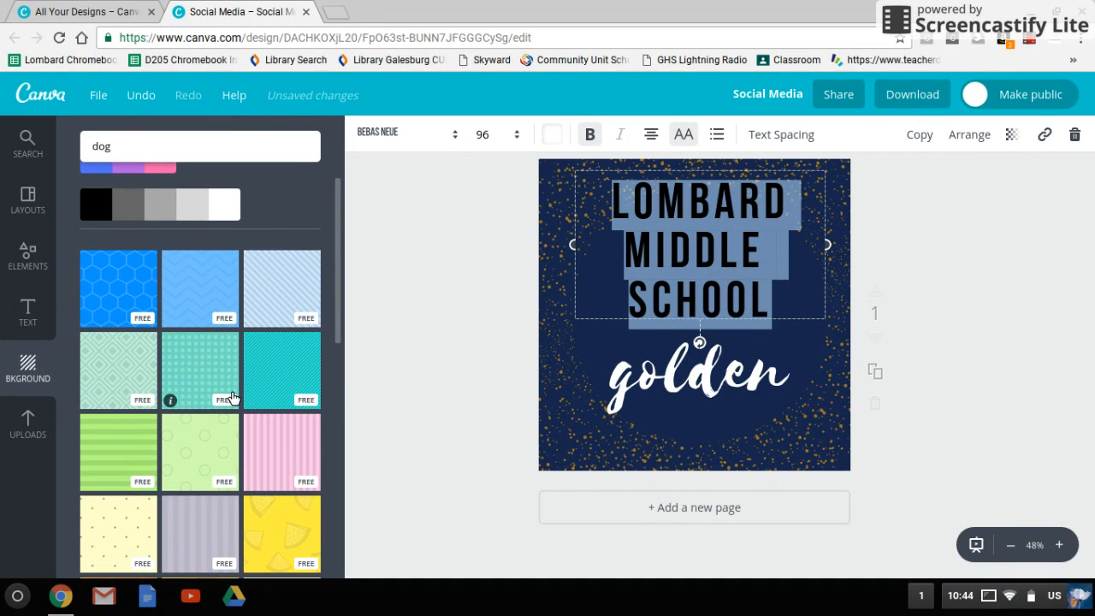
pyautogui.scroll(-1, 171, 377)
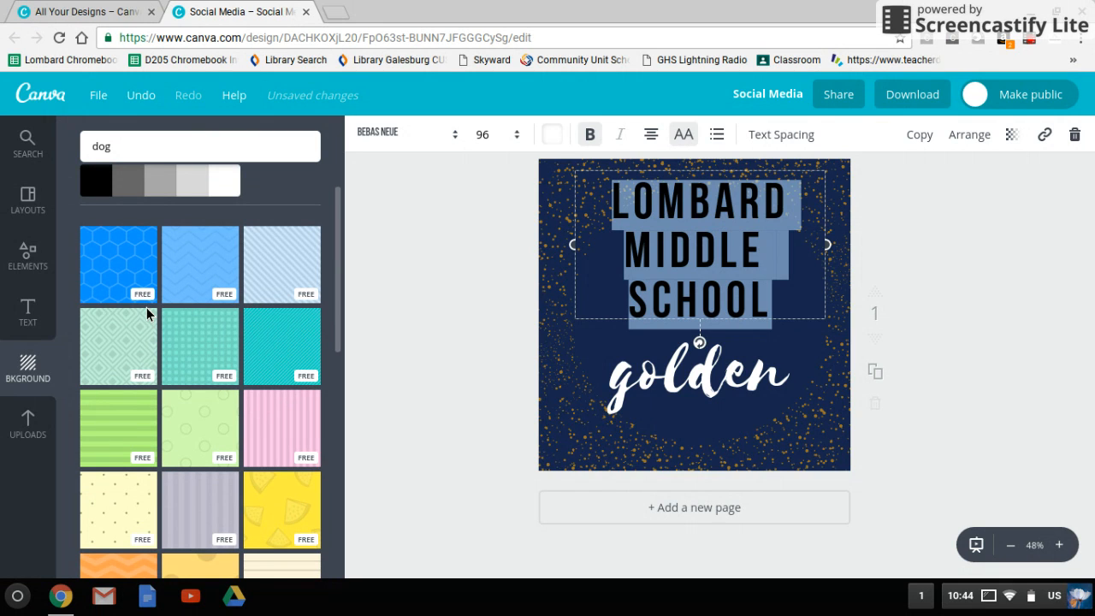
pyautogui.scroll(-5, 191, 312)
pyautogui.scroll(-5, 190, 315)
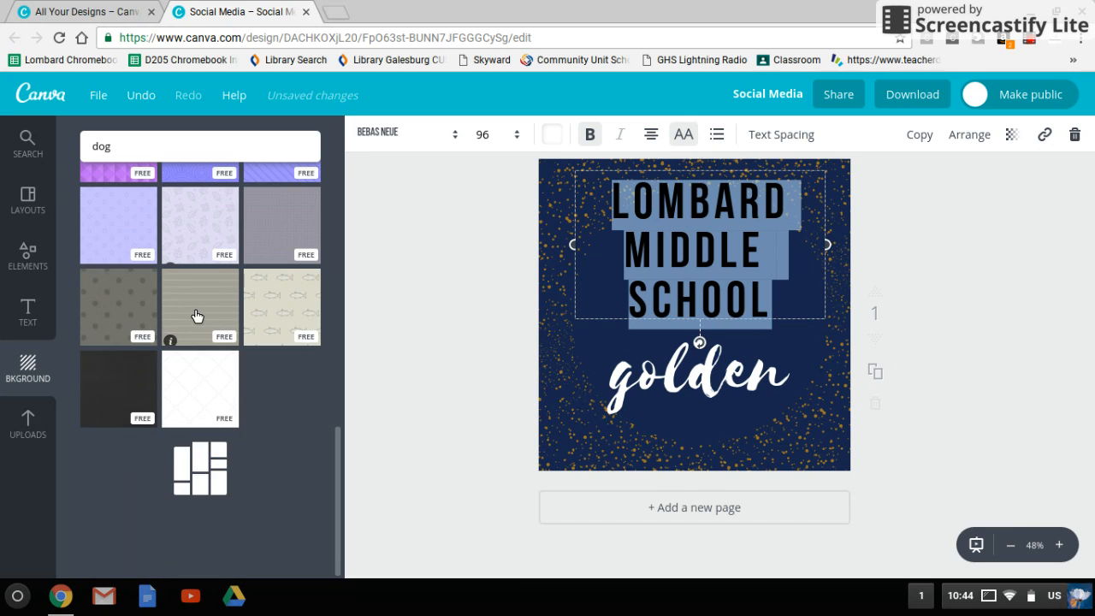
pyautogui.scroll(-10, 211, 415)
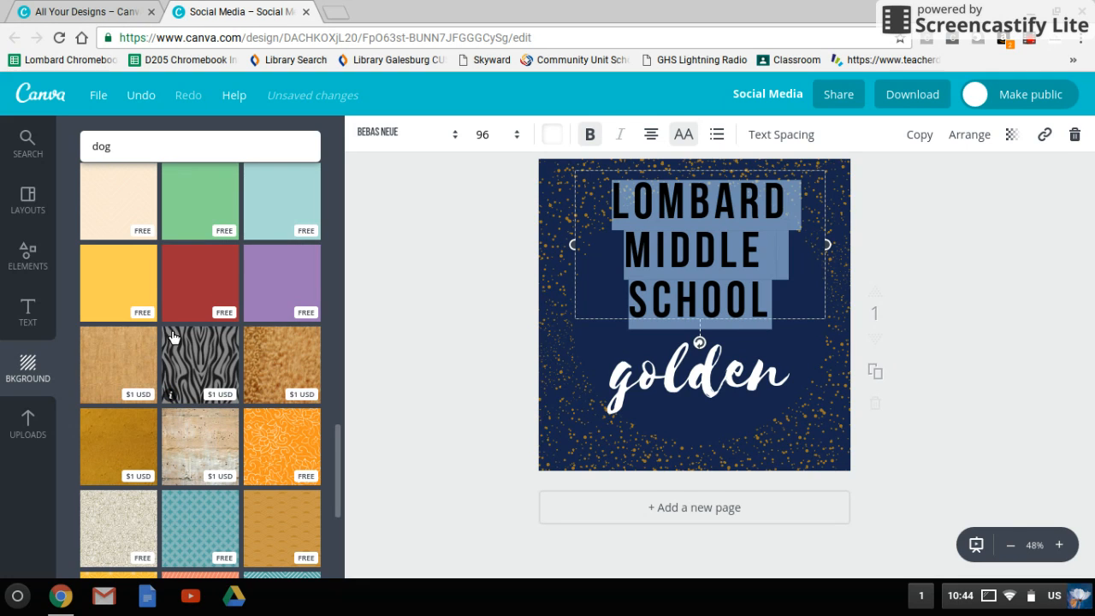
pyautogui.click(138, 225)
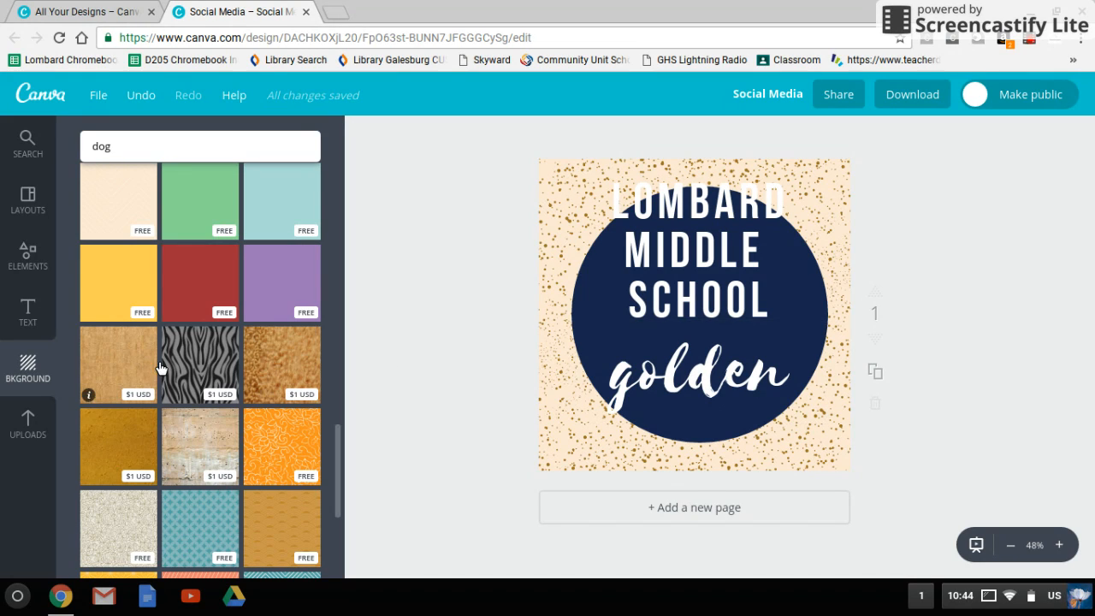
# - View the uploaded images and the file chooser for uploading own images, then cancel without choosing a file
pyautogui.click(28, 423)
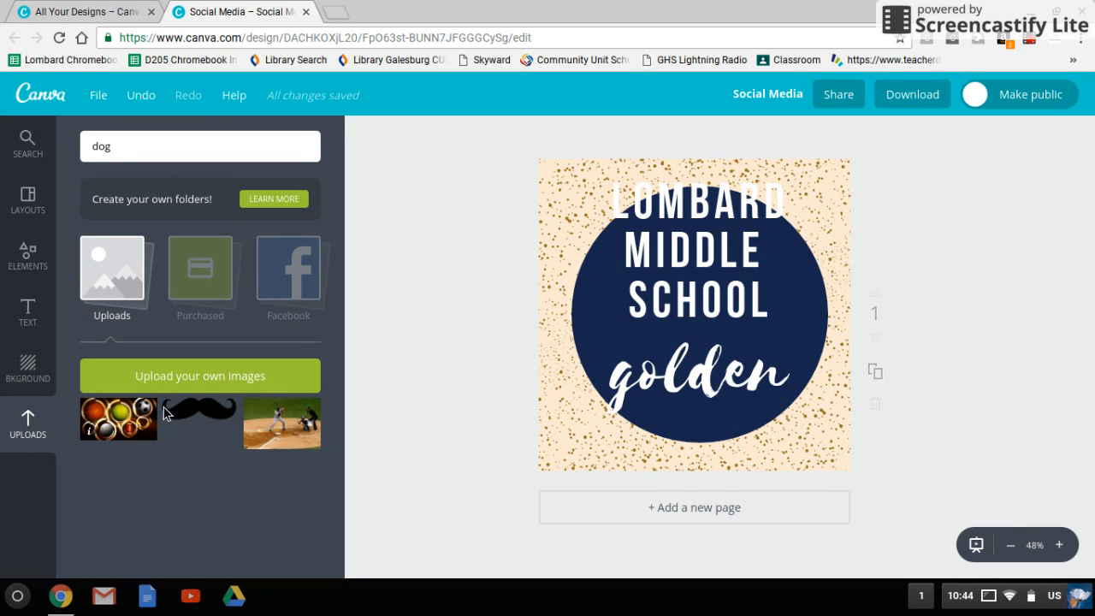
pyautogui.click(208, 385)
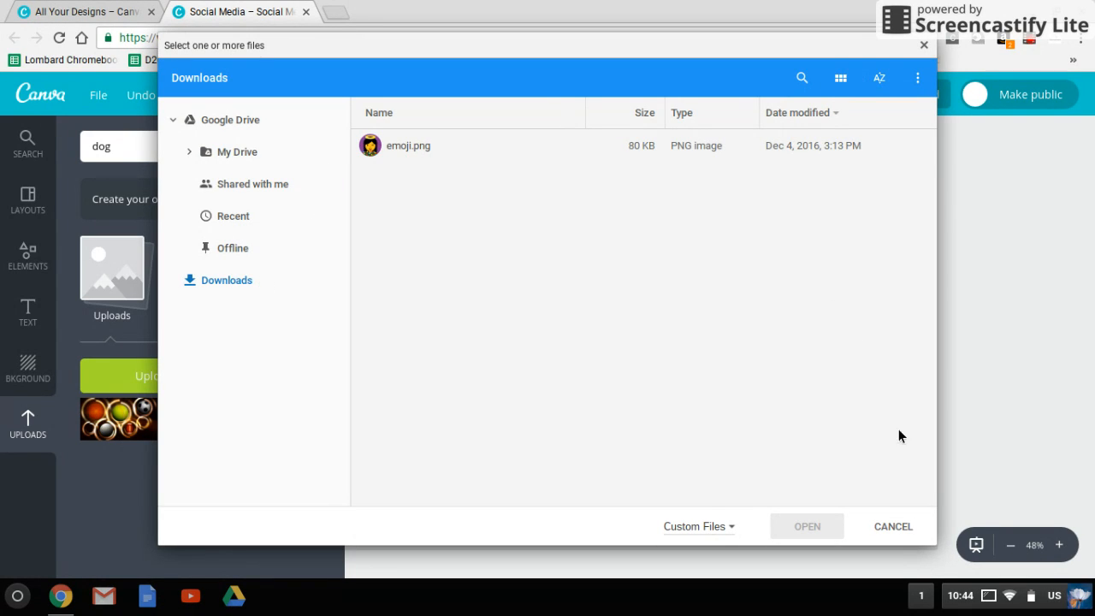
pyautogui.click(898, 524)
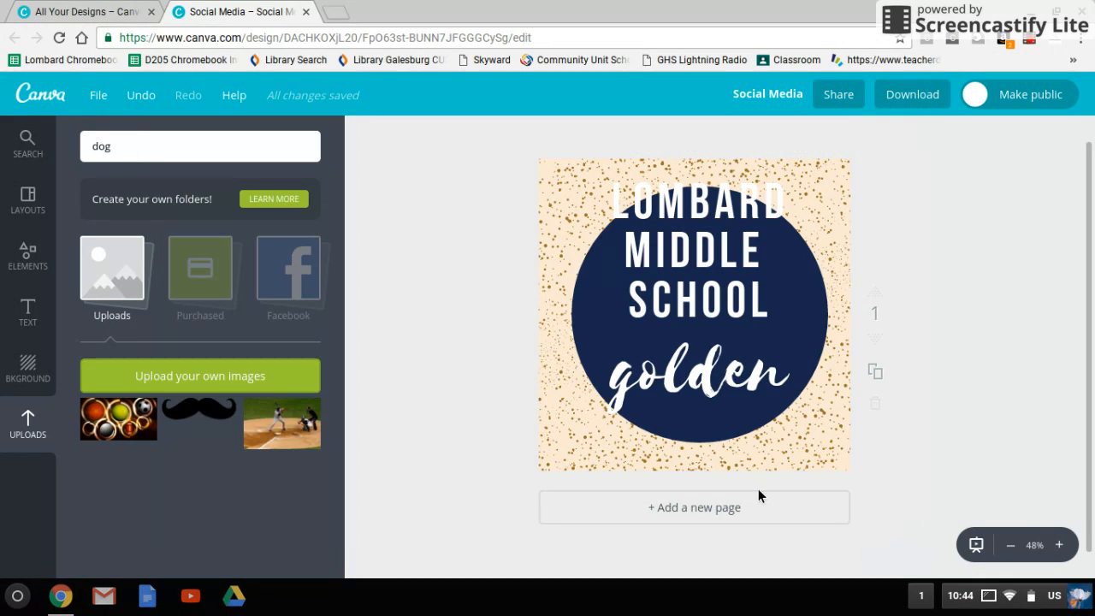
pyautogui.click(27, 150)
pyautogui.click(27, 247)
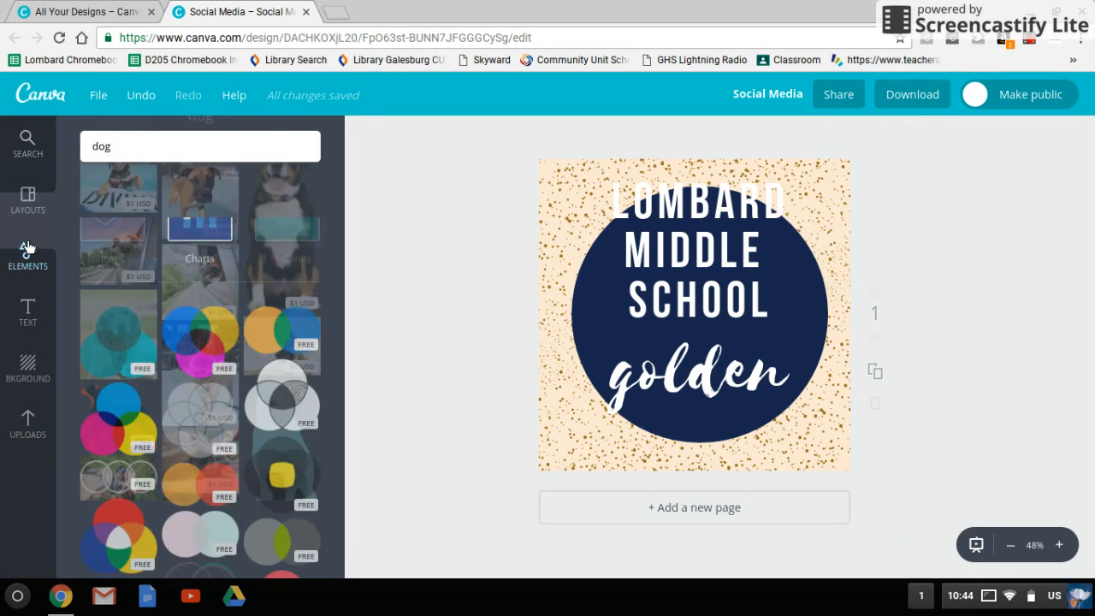
pyautogui.click(28, 217)
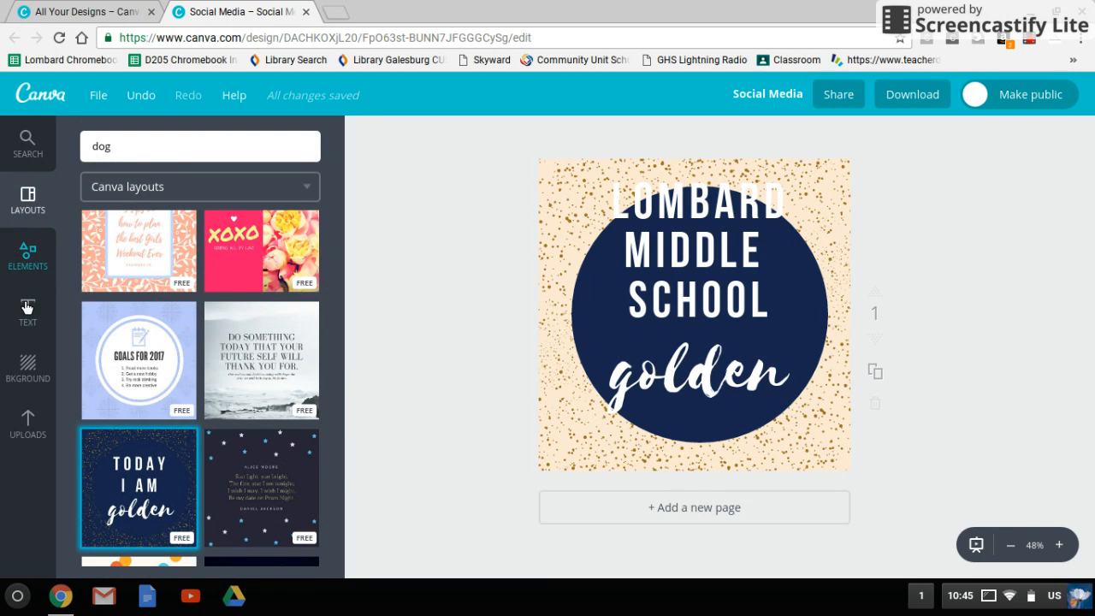
pyautogui.click(26, 313)
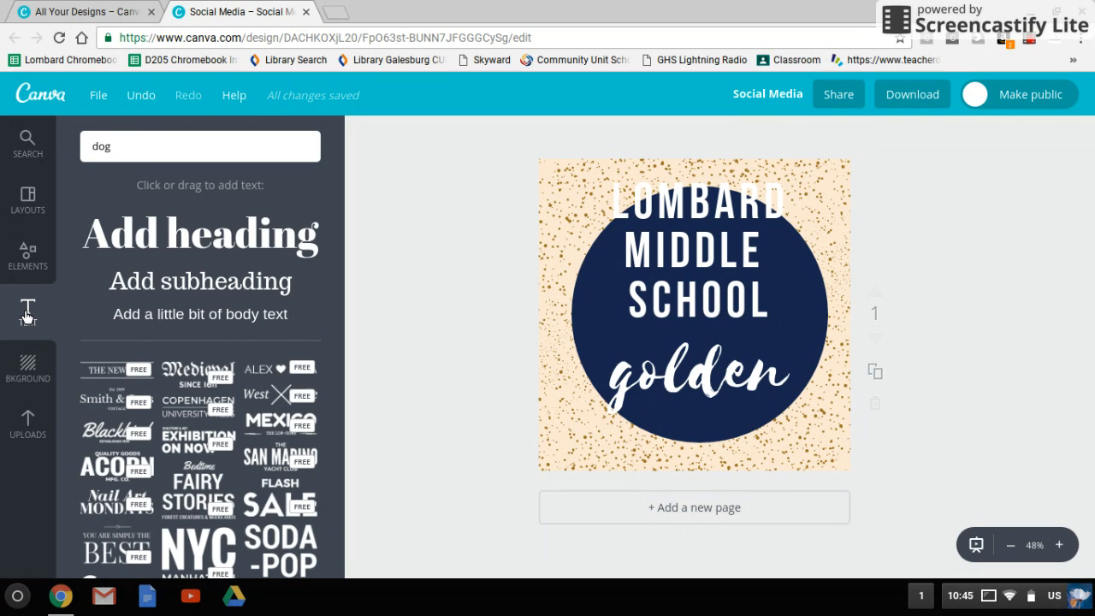
pyautogui.click(31, 368)
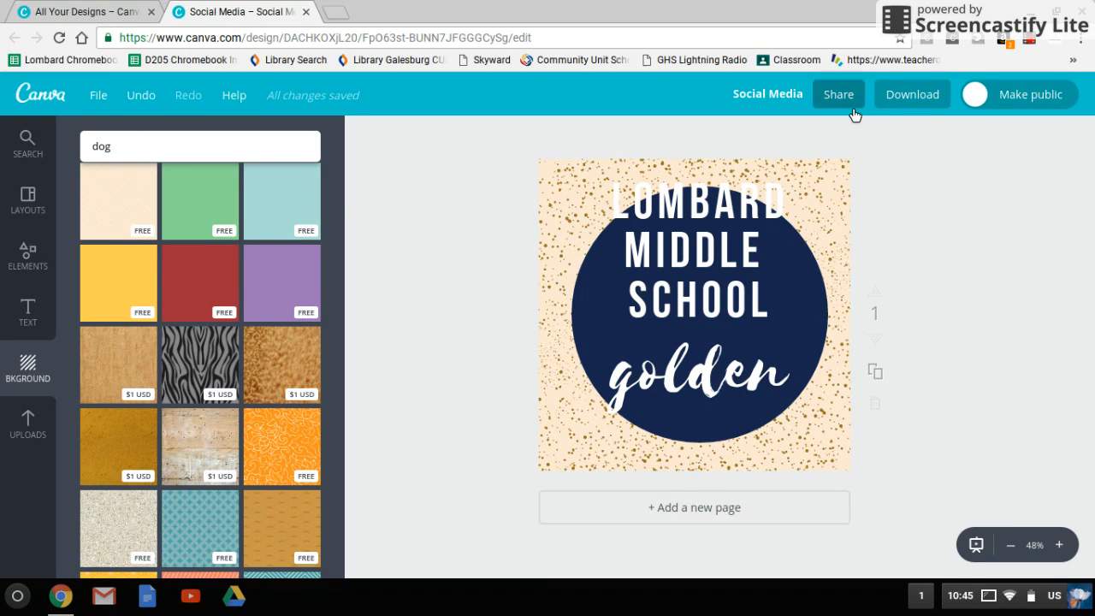
# - Review the download file types by trying JPG and PDF - Print, then close the options without downloading
pyautogui.click(902, 105)
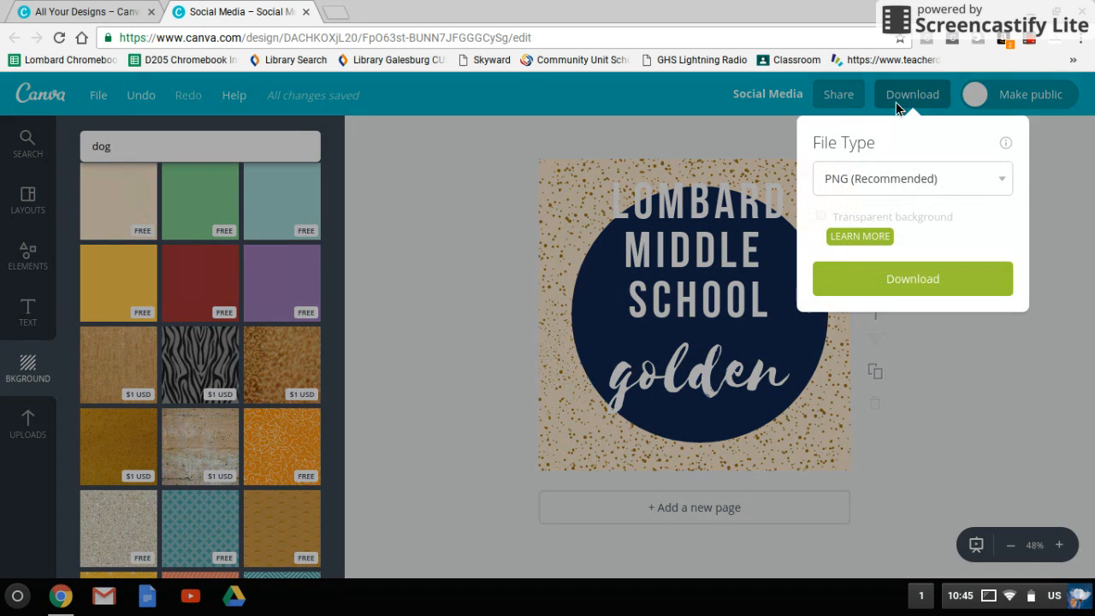
pyautogui.click(996, 180)
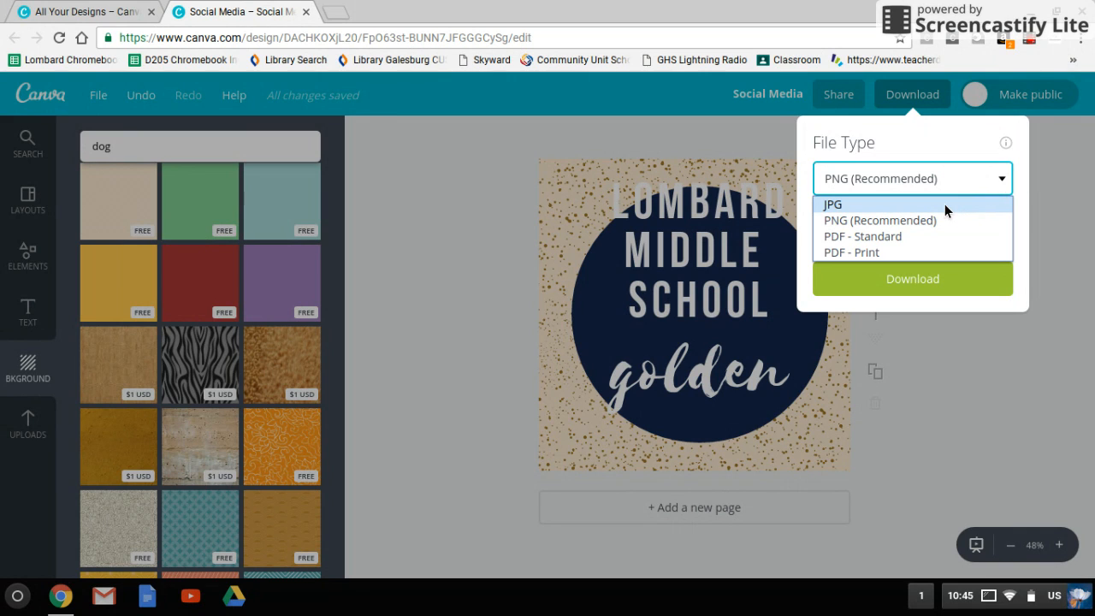
pyautogui.click(944, 203)
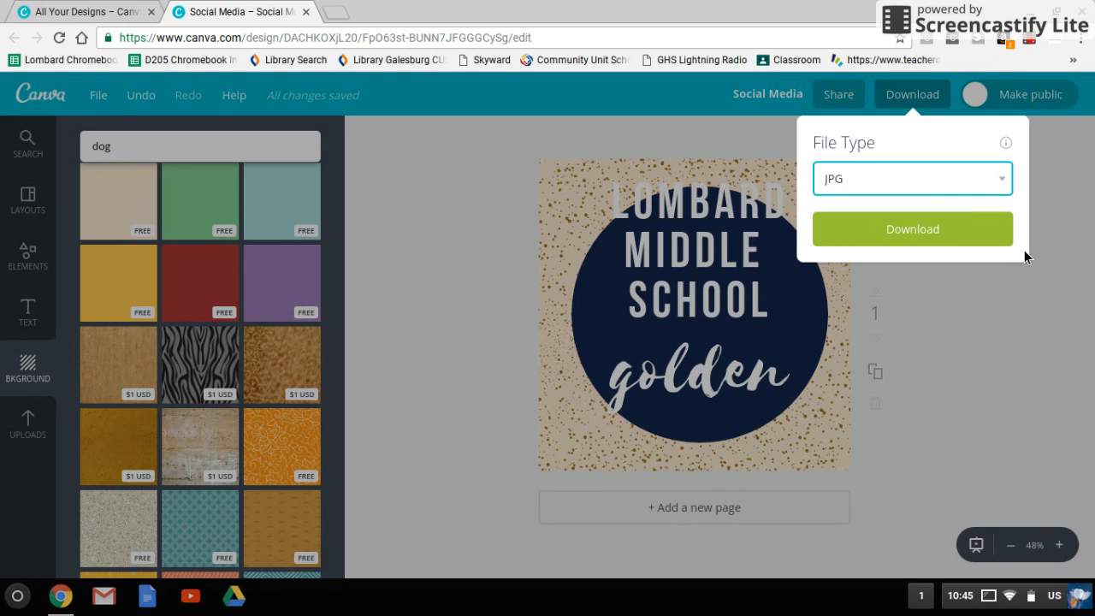
pyautogui.click(999, 189)
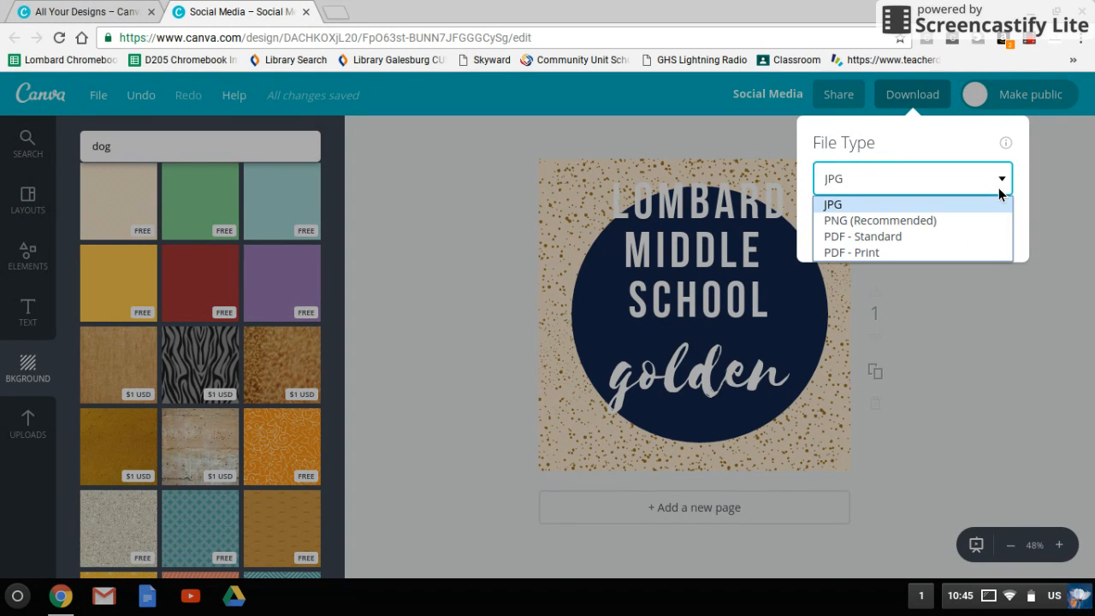
pyautogui.click(943, 252)
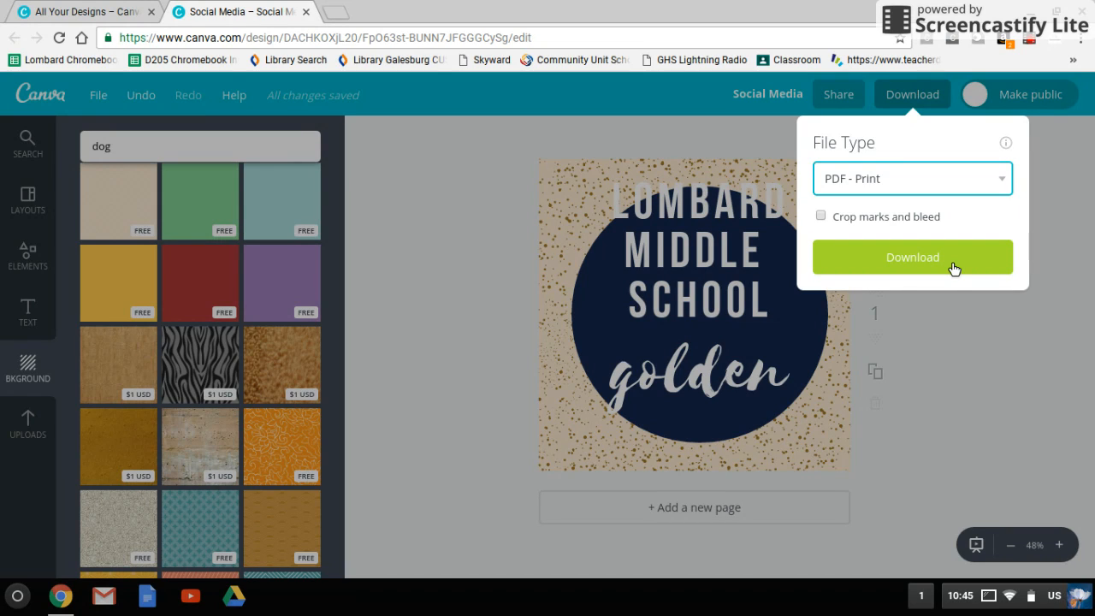
pyautogui.click(385, 212)
pyautogui.click(24, 147)
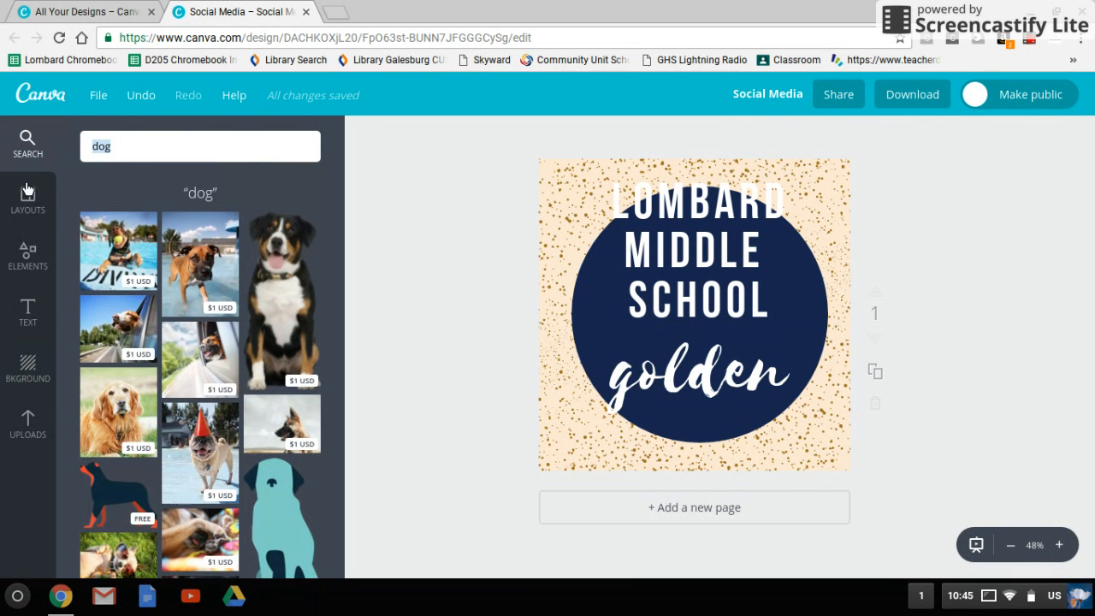
pyautogui.click(29, 211)
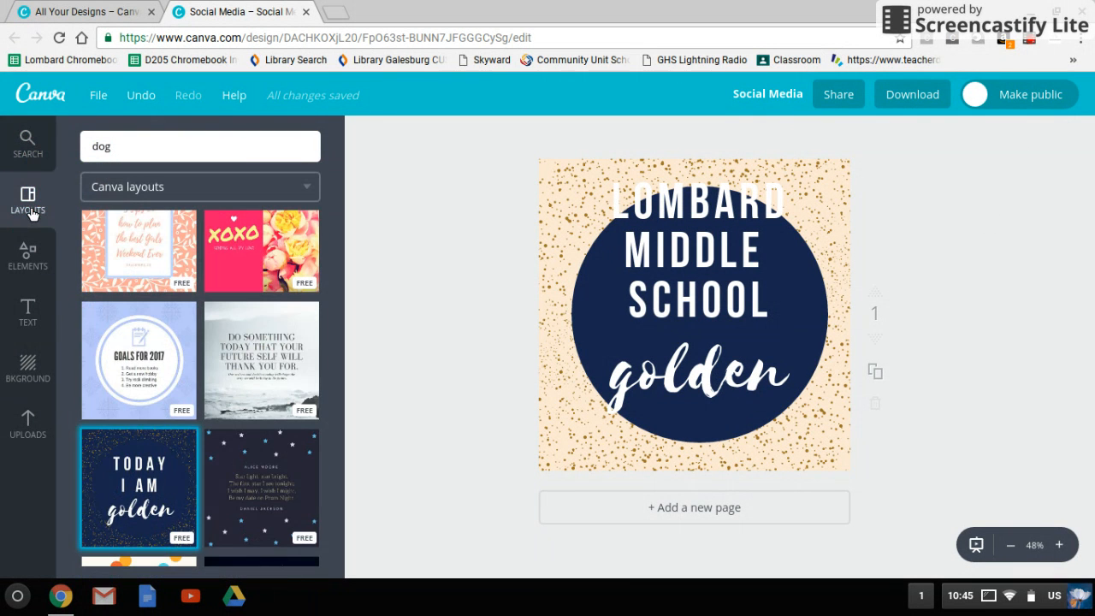
pyautogui.click(30, 267)
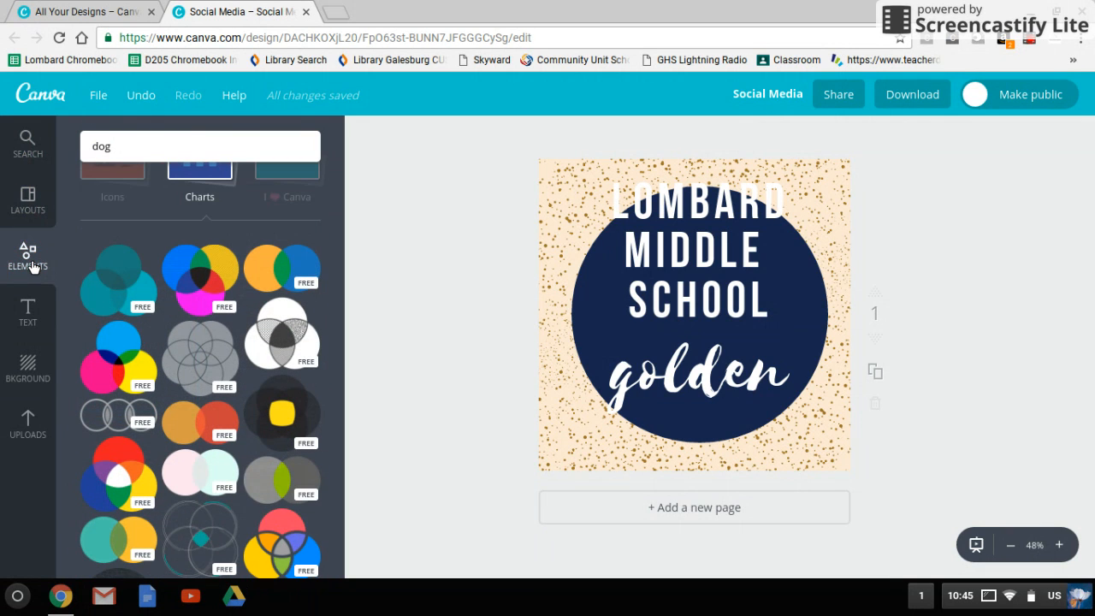
pyautogui.click(29, 214)
pyautogui.scroll(10, 189, 291)
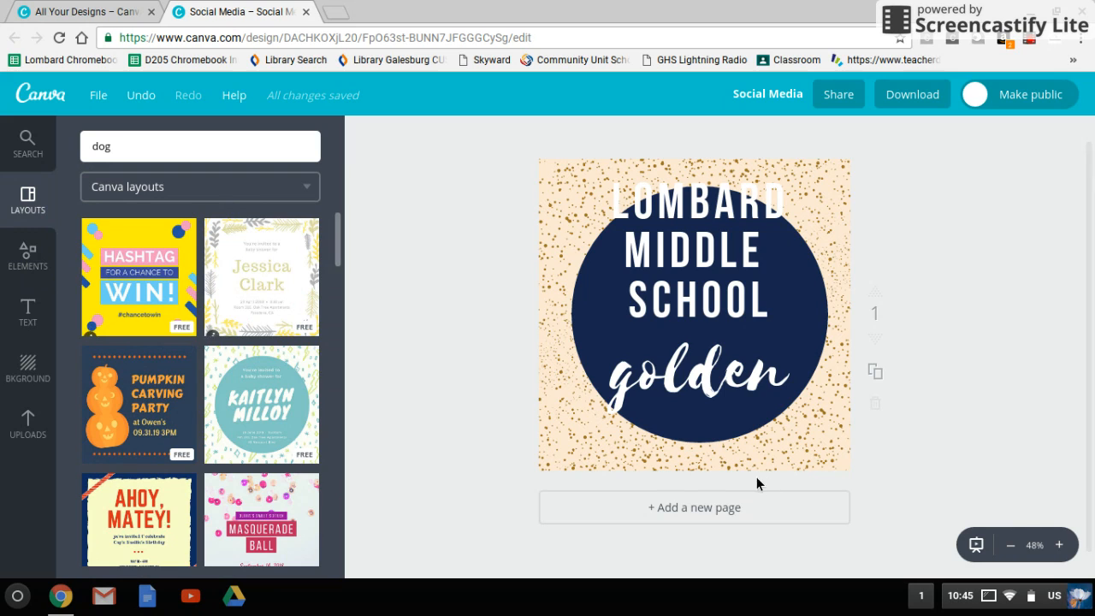
pyautogui.click(990, 598)
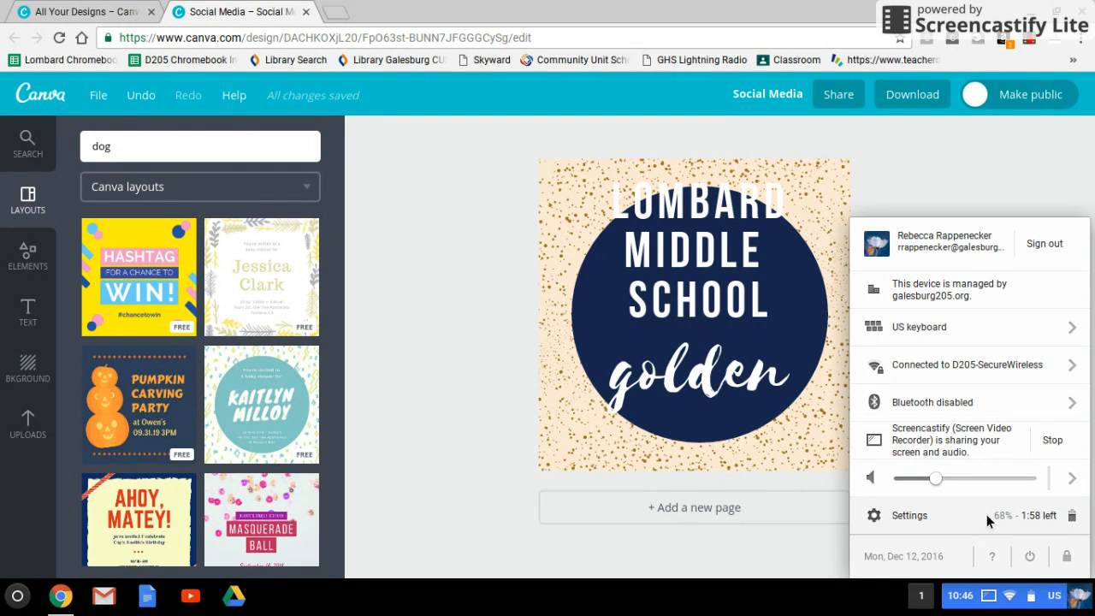
pyautogui.click(1030, 44)
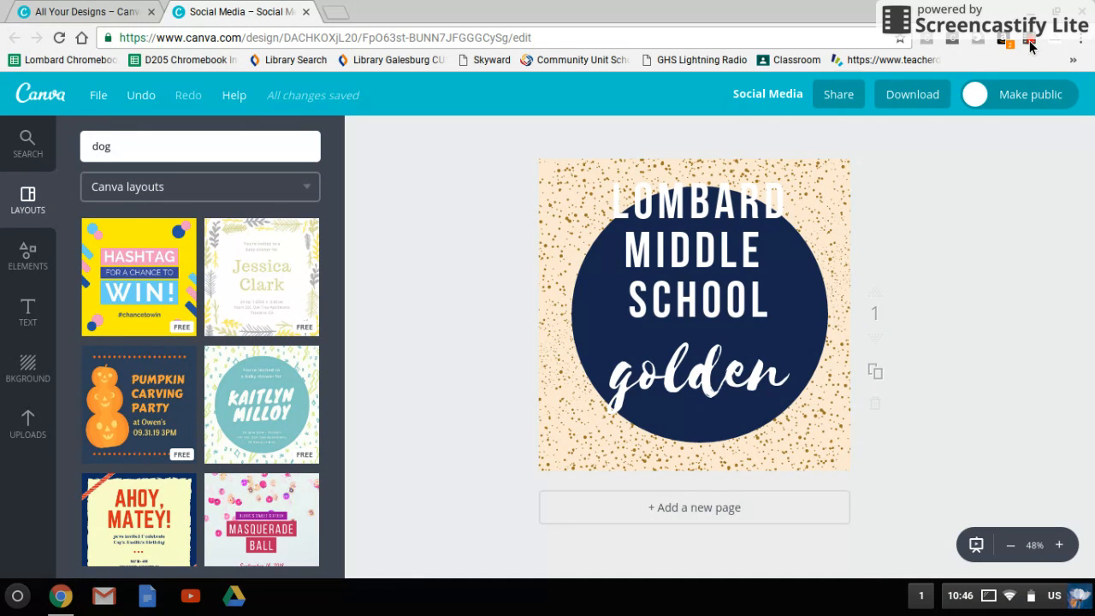
pyautogui.click(1029, 44)
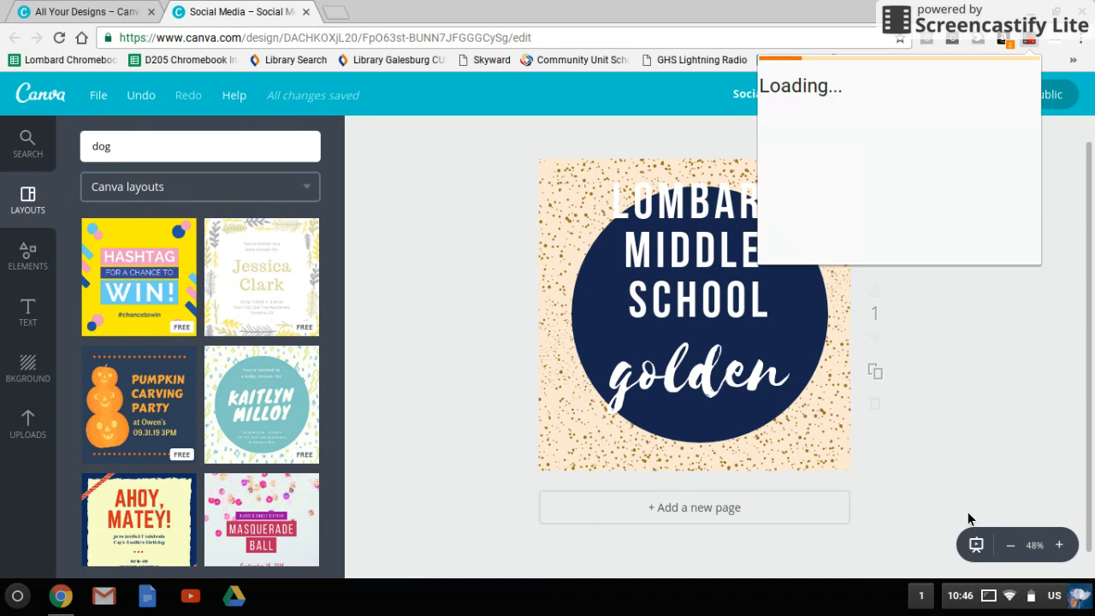